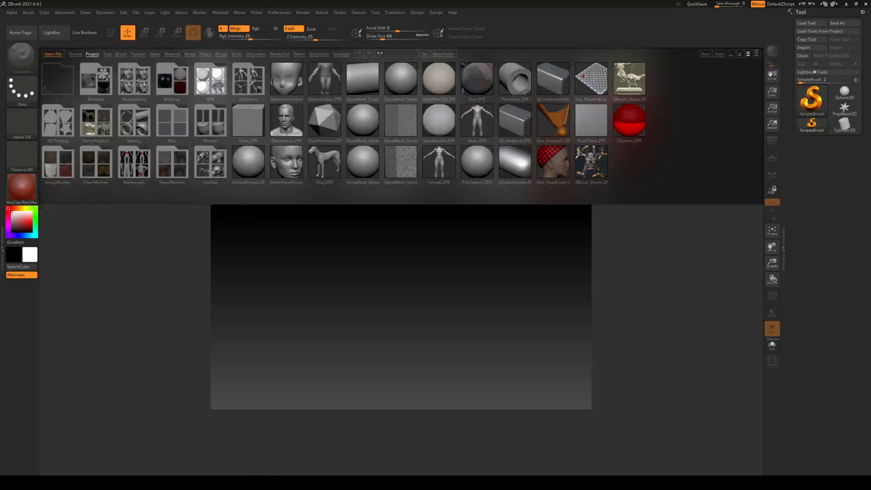
# Step: Bring up the angel.png reference image and move it off the sculpting workspace
pyautogui.hotkey('alt', 'Tab')
pyautogui.moveTo(54, 125); pyautogui.dragTo(502, 88)
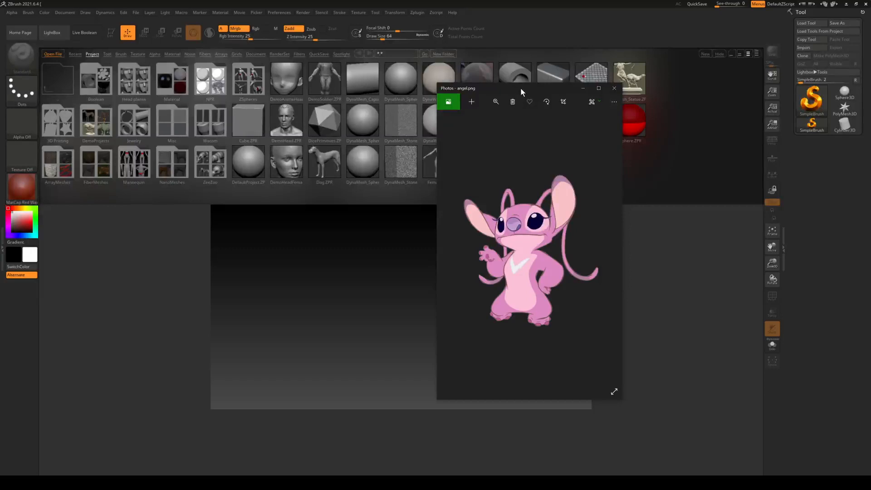
pyautogui.moveTo(521, 89); pyautogui.dragTo(0, 64)
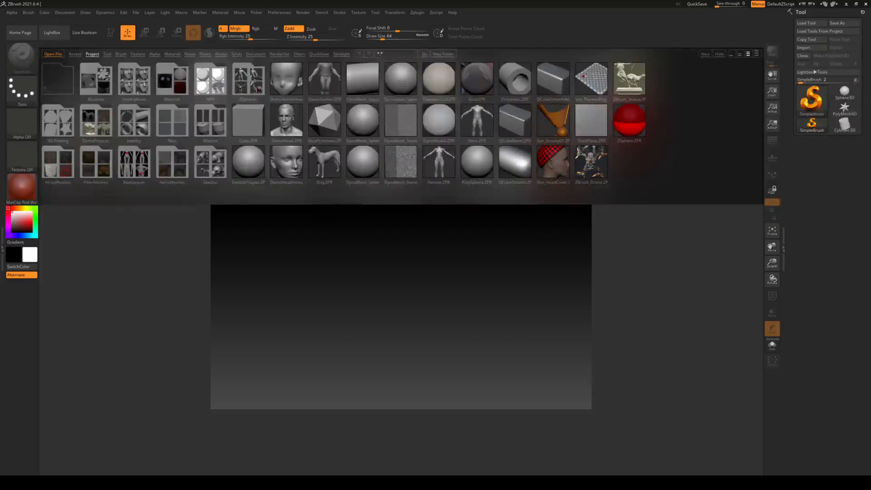
# Step: Load the DynaMesh_Sphere_64 project, check its DynaMesh settings, and show the subtool list
pyautogui.click(404, 80)
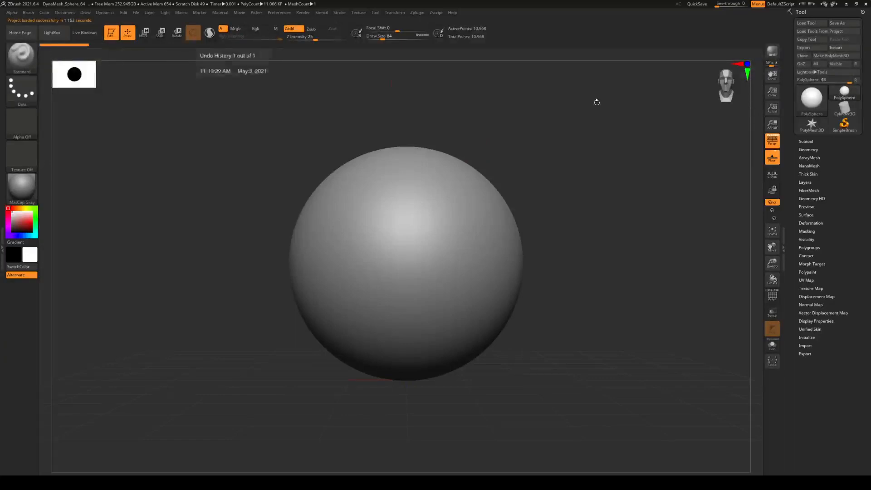
pyautogui.click(816, 149)
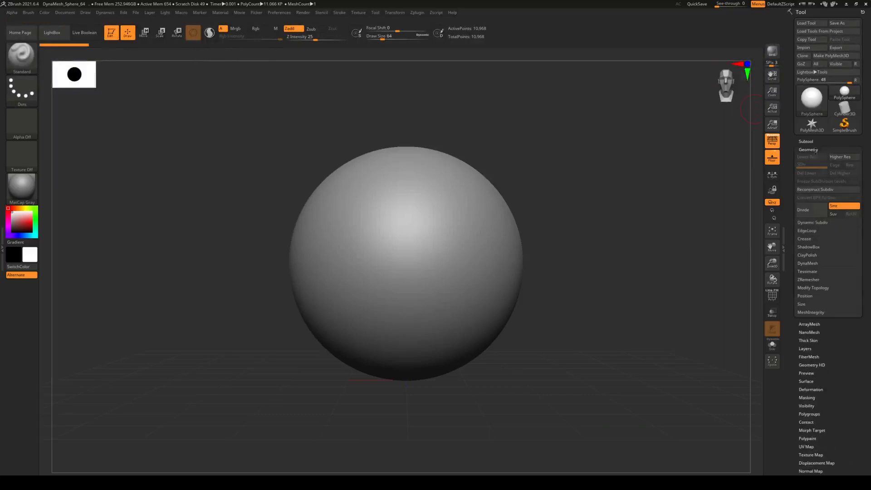
pyautogui.click(808, 263)
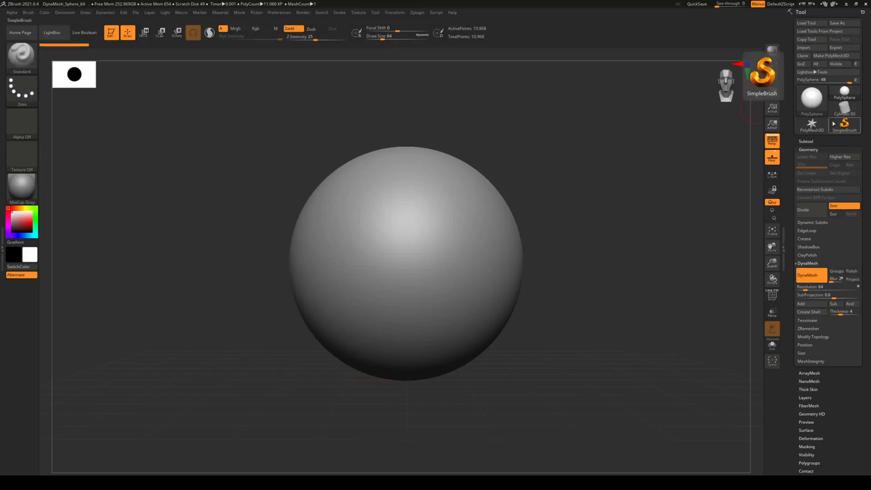
pyautogui.click(817, 150)
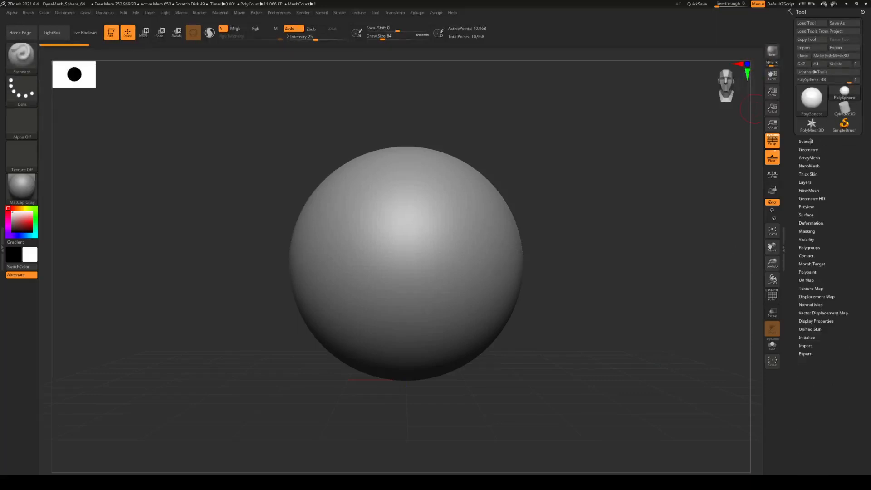
pyautogui.click(812, 141)
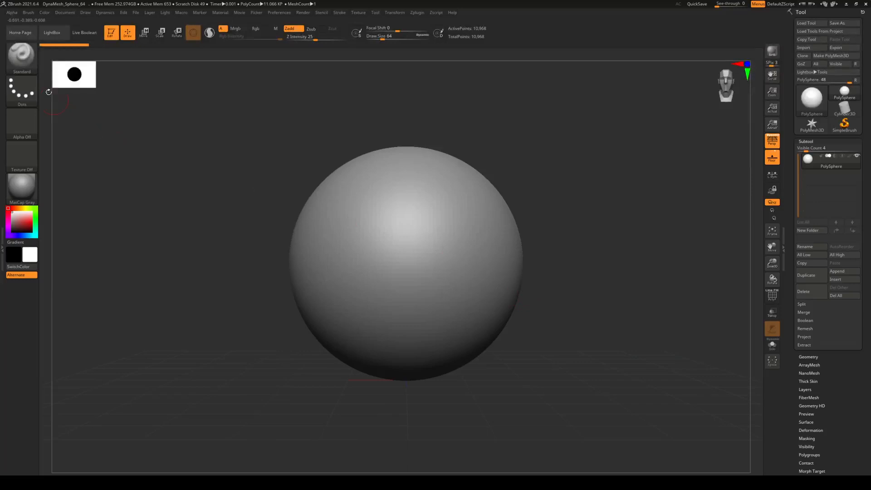
# Step: Choose the Move Topological brush for shaping the sphere
pyautogui.click(22, 55)
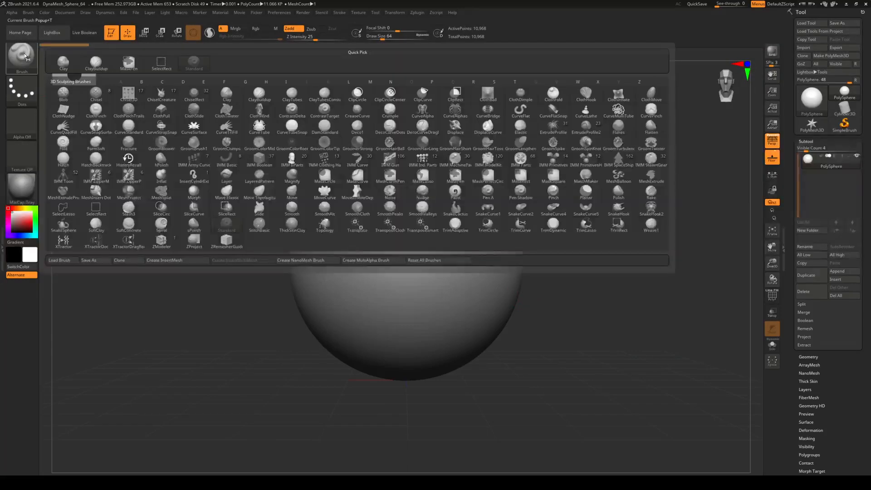
pyautogui.click(266, 194)
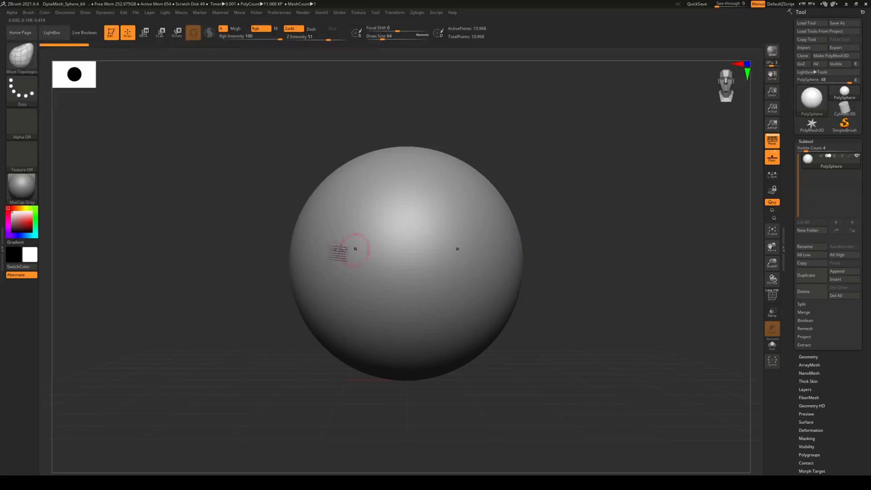
pyautogui.moveTo(505, 238)
pyautogui.mouseDown()
pyautogui.moveTo(482, 251)
pyautogui.moveTo(434, 247)
pyautogui.moveTo(448, 246)
pyautogui.mouseUp()
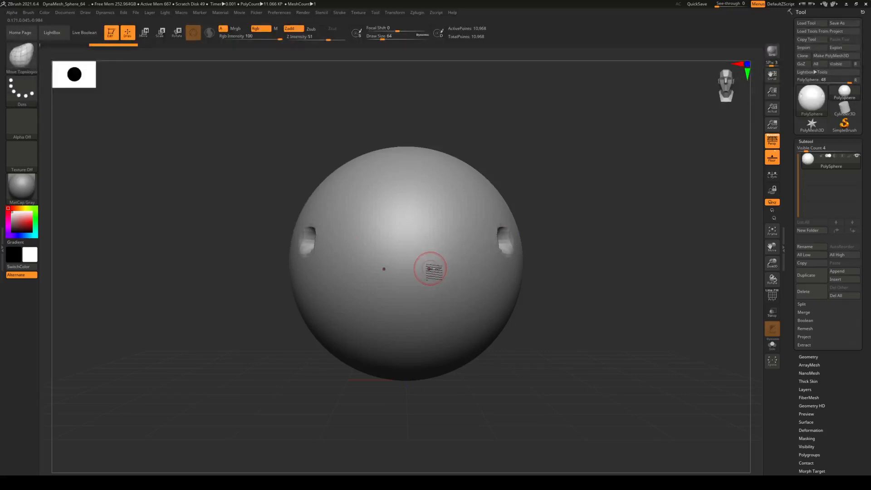
pyautogui.hotkey('ctrl', 'z')
pyautogui.hotkey('ctrl', 'z')
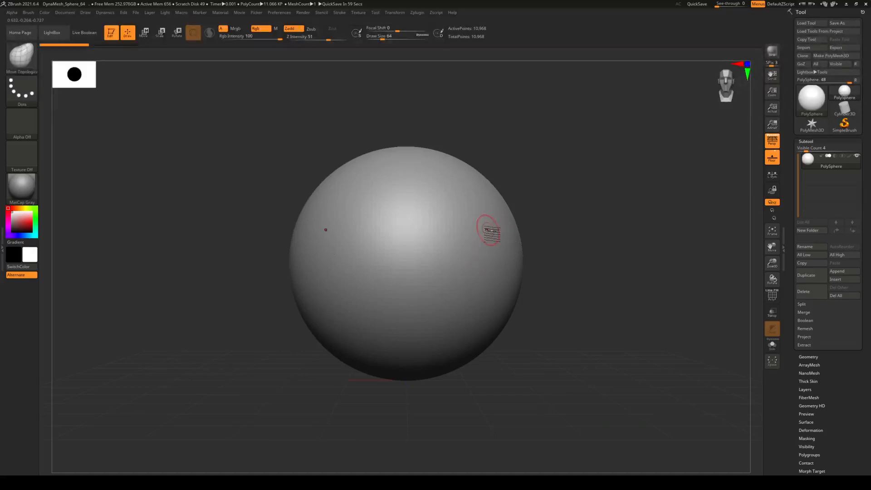
# Step: Set the brush draw size to about 386 and reshape the sphere's upper and lower sides symmetrically from the front
pyautogui.press('space')
pyautogui.moveTo(490, 230); pyautogui.dragTo(510, 230)
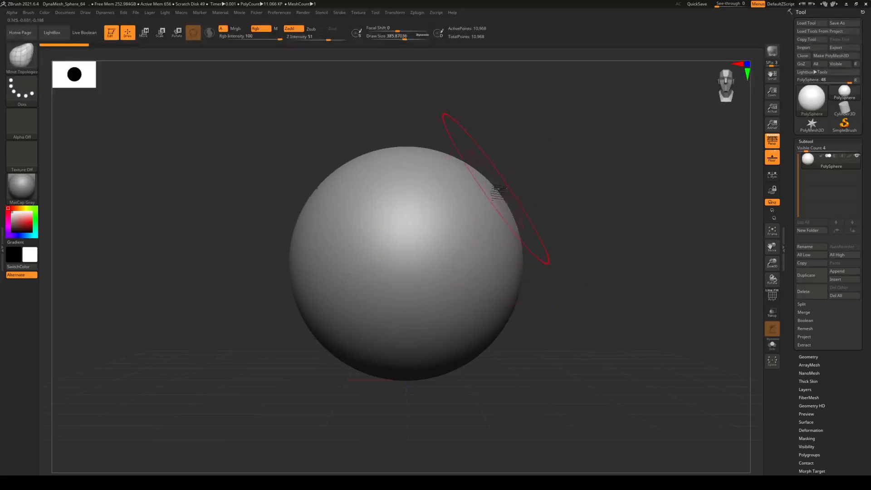
pyautogui.moveTo(505, 185); pyautogui.dragTo(506, 185)
pyautogui.moveTo(511, 228); pyautogui.dragTo(523, 236)
pyautogui.moveTo(524, 270)
pyautogui.mouseDown()
pyautogui.moveTo(542, 309)
pyautogui.moveTo(515, 341)
pyautogui.moveTo(517, 354)
pyautogui.moveTo(480, 367)
pyautogui.mouseUp()
pyautogui.moveTo(597, 354)
pyautogui.mouseDown()
pyautogui.moveTo(563, 358)
pyautogui.moveTo(579, 356)
pyautogui.moveTo(570, 346)
pyautogui.moveTo(611, 329)
pyautogui.mouseUp()
pyautogui.moveTo(611, 367)
pyautogui.mouseDown()
pyautogui.moveTo(637, 368)
pyautogui.moveTo(614, 376)
pyautogui.moveTo(608, 364)
pyautogui.mouseUp()
# Step: Adjust the sphere's profile from the side, reshaping its upper and lower outer contour
pyautogui.keyDown('alt'); pyautogui.moveTo(653, 335); pyautogui.dragTo(516, 325); pyautogui.keyUp('alt')
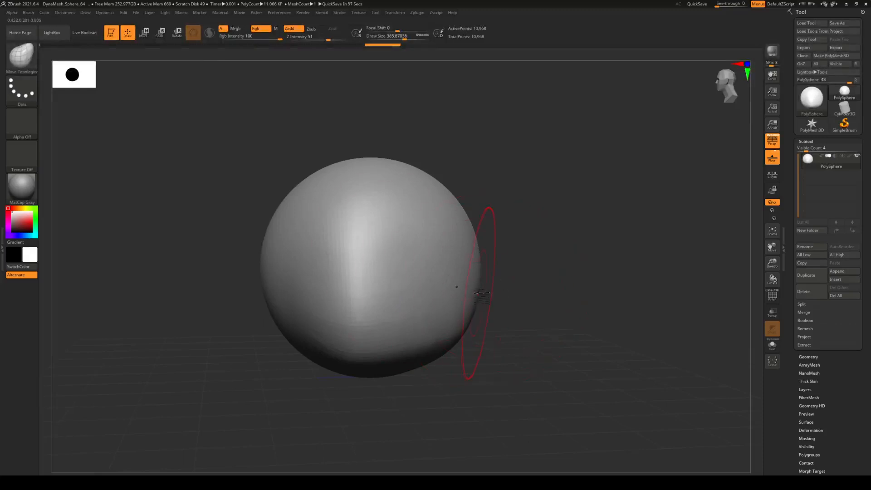
pyautogui.click(479, 294)
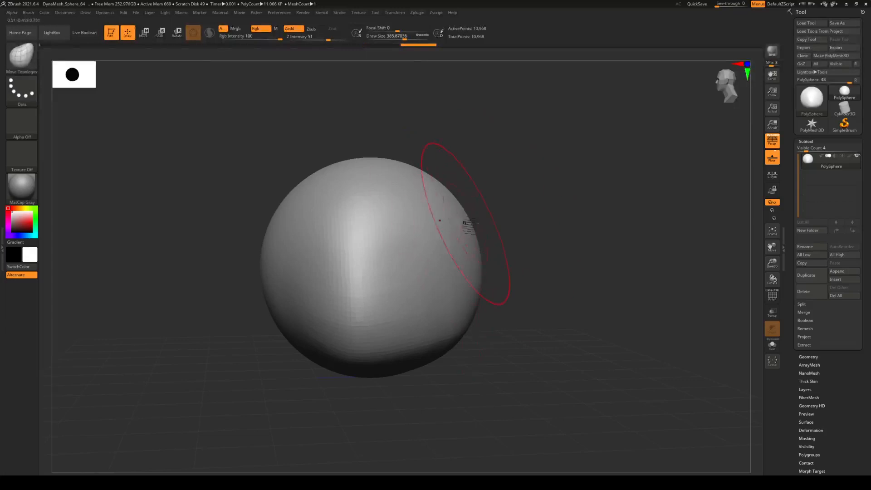
pyautogui.moveTo(470, 225); pyautogui.dragTo(461, 227)
pyautogui.moveTo(580, 288)
pyautogui.keyDown('alt'); pyautogui.mouseDown()
pyautogui.moveTo(554, 300)
pyautogui.moveTo(566, 298)
pyautogui.mouseUp(); pyautogui.keyUp('alt')
pyautogui.moveTo(452, 263); pyautogui.dragTo(469, 250)
pyautogui.moveTo(522, 267)
pyautogui.mouseDown()
pyautogui.moveTo(536, 270)
pyautogui.moveTo(510, 273)
pyautogui.mouseUp()
pyautogui.click(535, 315)
# Step: Flatten the underside into a wide-based dome and refine the lower contour from the side
pyautogui.moveTo(612, 289)
pyautogui.mouseDown()
pyautogui.moveTo(578, 301)
pyautogui.moveTo(614, 291)
pyautogui.moveTo(583, 361)
pyautogui.moveTo(436, 408)
pyautogui.moveTo(442, 370)
pyautogui.moveTo(427, 366)
pyautogui.moveTo(476, 361)
pyautogui.mouseUp()
pyautogui.moveTo(416, 370); pyautogui.dragTo(416, 365)
pyautogui.moveTo(408, 398); pyautogui.dragTo(436, 403)
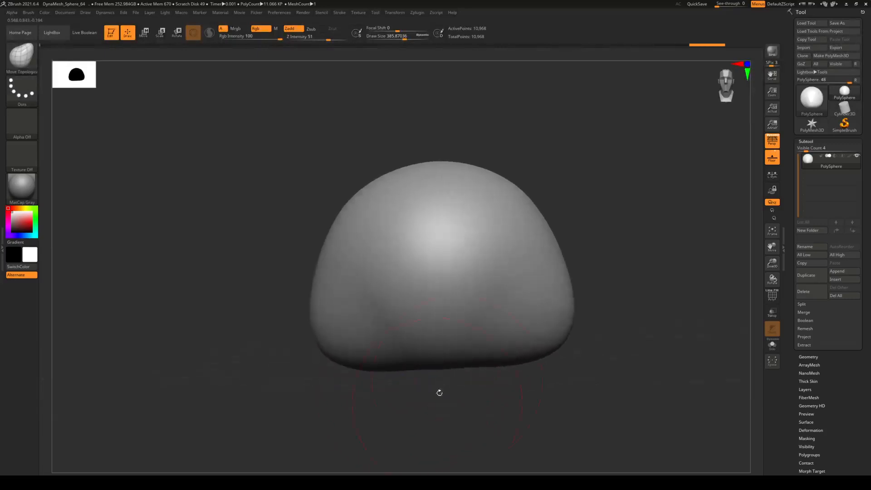
pyautogui.keyDown('alt'); pyautogui.moveTo(655, 308); pyautogui.dragTo(289, 302); pyautogui.keyUp('alt')
pyautogui.moveTo(334, 321)
pyautogui.mouseDown()
pyautogui.moveTo(326, 321)
pyautogui.moveTo(326, 302)
pyautogui.mouseUp()
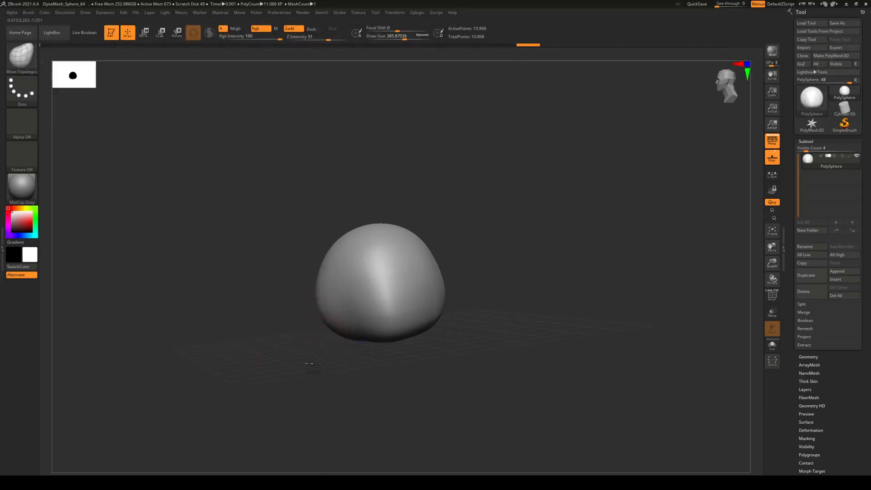
pyautogui.moveTo(310, 362); pyautogui.dragTo(308, 361)
pyautogui.moveTo(328, 313); pyautogui.dragTo(324, 318)
pyautogui.moveTo(309, 359)
pyautogui.mouseDown()
pyautogui.moveTo(354, 360)
pyautogui.moveTo(372, 318)
pyautogui.moveTo(362, 314)
pyautogui.moveTo(467, 282)
pyautogui.moveTo(430, 298)
pyautogui.mouseUp()
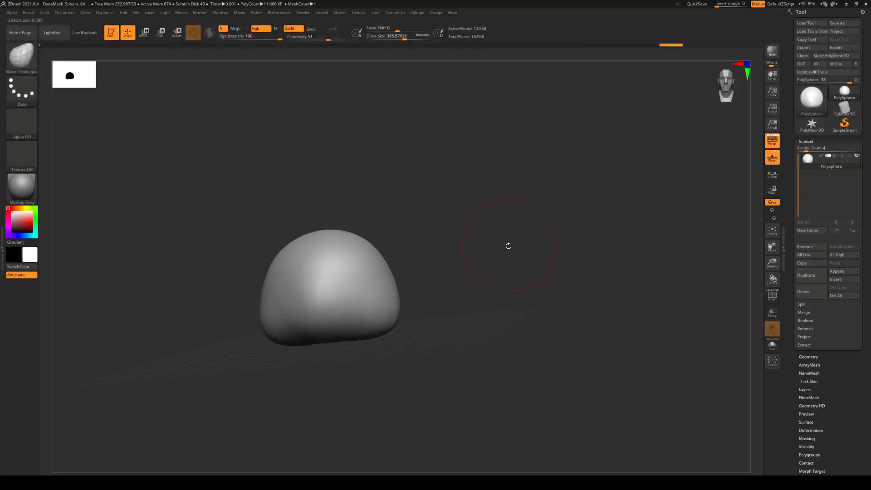
# Step: Remesh the reshaped dome with DynaMesh to even out its topology
pyautogui.press('ctrl')
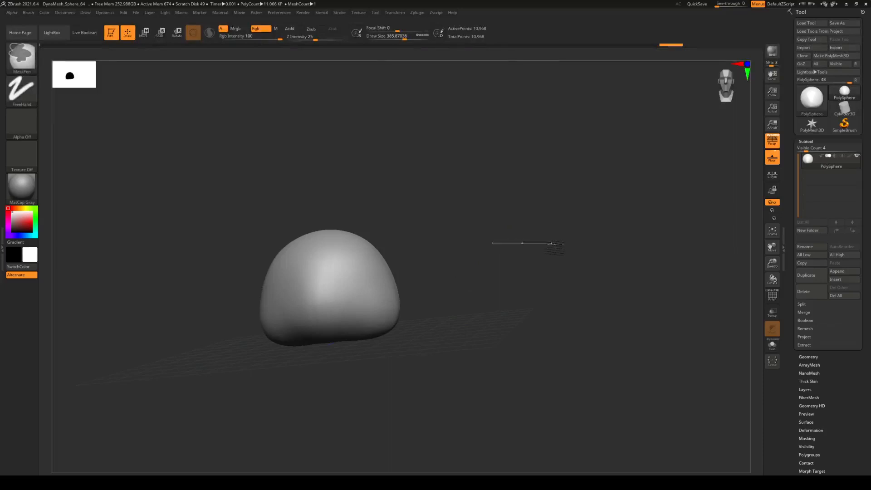
pyautogui.keyDown('ctrl'); pyautogui.moveTo(552, 244); pyautogui.dragTo(573, 289); pyautogui.keyUp('ctrl')
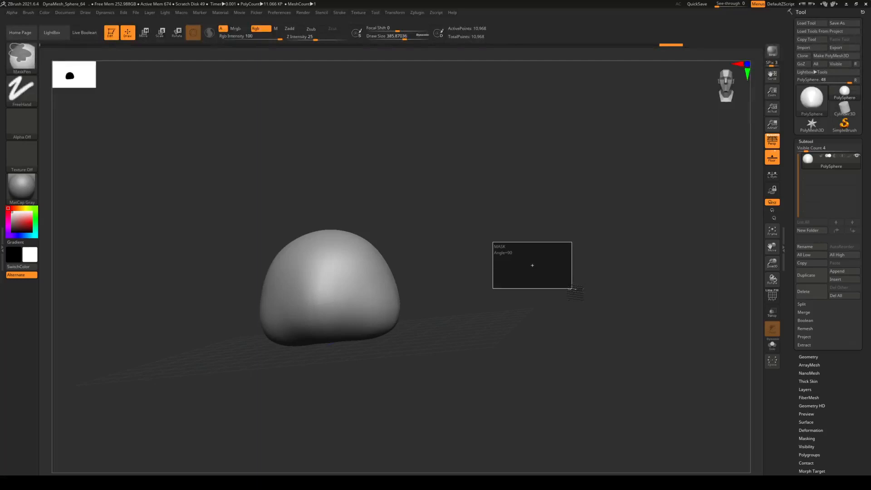
pyautogui.keyDown('ctrl'); pyautogui.moveTo(572, 289); pyautogui.dragTo(573, 289); pyautogui.keyUp('ctrl')
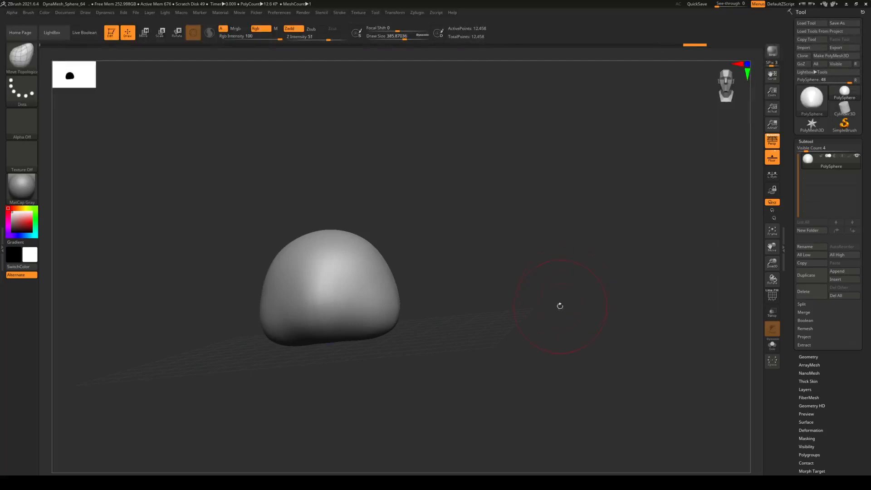
# Step: Smooth the dome's crown, upper contour and lower surface from several angles
pyautogui.moveTo(471, 289)
pyautogui.mouseDown()
pyautogui.moveTo(488, 295)
pyautogui.moveTo(566, 275)
pyautogui.moveTo(555, 268)
pyautogui.moveTo(454, 295)
pyautogui.mouseUp()
pyautogui.moveTo(568, 285)
pyautogui.mouseDown()
pyautogui.moveTo(551, 292)
pyautogui.moveTo(576, 286)
pyautogui.mouseUp()
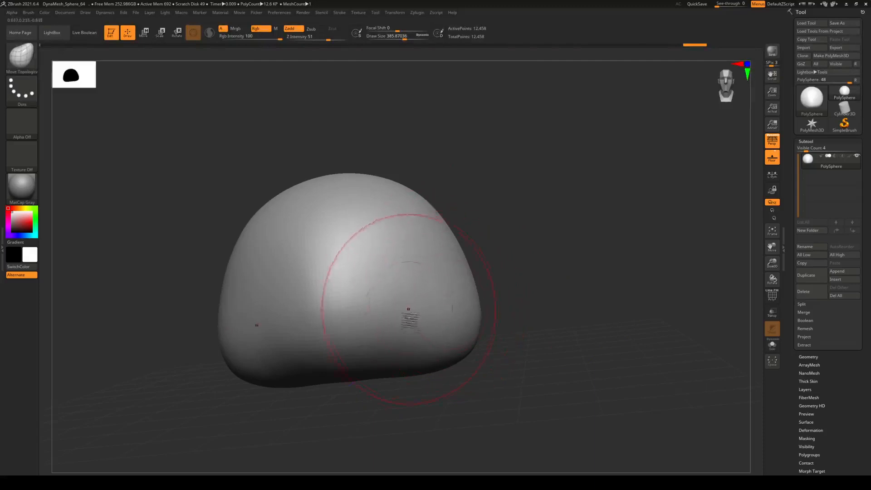
pyautogui.press('shift')
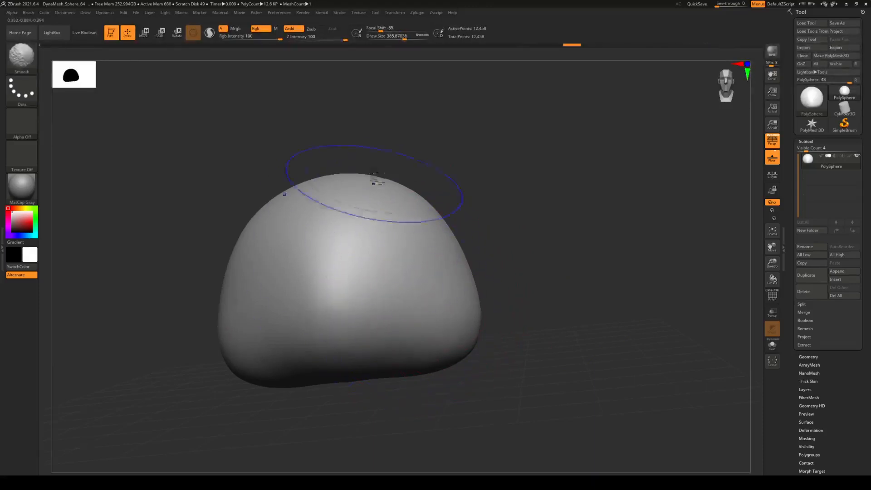
pyautogui.keyDown('shift'); pyautogui.moveTo(370, 189); pyautogui.dragTo(409, 204); pyautogui.keyUp('shift')
pyautogui.moveTo(608, 295); pyautogui.dragTo(472, 300)
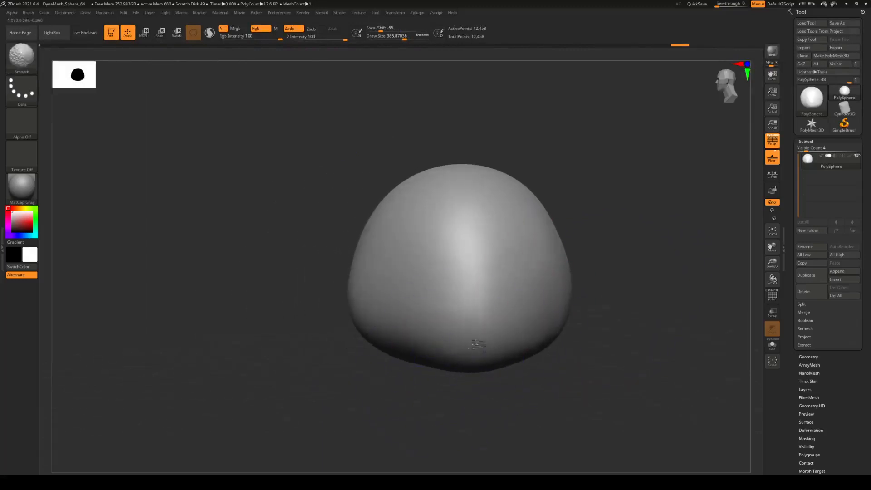
pyautogui.keyDown('shift'); pyautogui.moveTo(503, 180); pyautogui.dragTo(522, 256); pyautogui.keyUp('shift')
pyautogui.moveTo(627, 245)
pyautogui.mouseDown()
pyautogui.moveTo(590, 257)
pyautogui.moveTo(583, 308)
pyautogui.moveTo(491, 298)
pyautogui.moveTo(444, 231)
pyautogui.mouseUp()
pyautogui.moveTo(304, 267); pyautogui.dragTo(381, 276)
pyautogui.keyDown('shift'); pyautogui.moveTo(447, 324); pyautogui.dragTo(426, 357); pyautogui.keyUp('shift')
# Step: Update the DynaMesh on the smoothed dome to redistribute its polygons
pyautogui.moveTo(676, 222)
pyautogui.keyDown('alt'); pyautogui.mouseDown()
pyautogui.moveTo(564, 286)
pyautogui.moveTo(562, 295)
pyautogui.moveTo(469, 294)
pyautogui.moveTo(589, 292)
pyautogui.moveTo(551, 291)
pyautogui.mouseUp(); pyautogui.keyUp('alt')
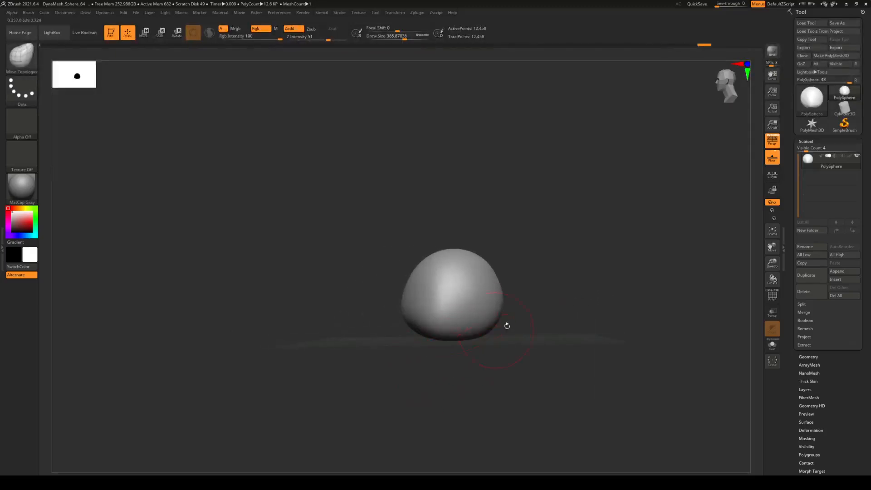
pyautogui.moveTo(596, 294)
pyautogui.mouseDown()
pyautogui.moveTo(564, 305)
pyautogui.moveTo(636, 313)
pyautogui.moveTo(607, 306)
pyautogui.mouseUp()
pyautogui.keyDown('ctrl'); pyautogui.moveTo(558, 270); pyautogui.dragTo(607, 297); pyautogui.keyUp('ctrl')
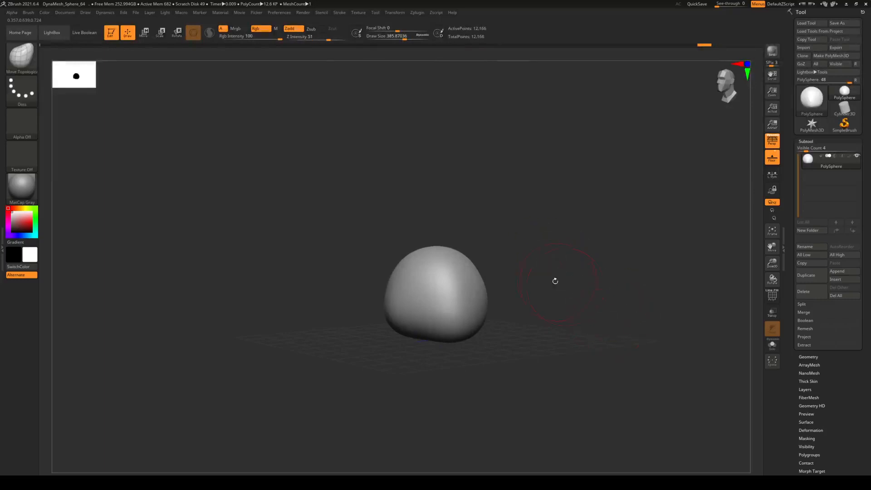
pyautogui.keyDown('ctrl'); pyautogui.moveTo(550, 243); pyautogui.dragTo(586, 268); pyautogui.keyUp('ctrl')
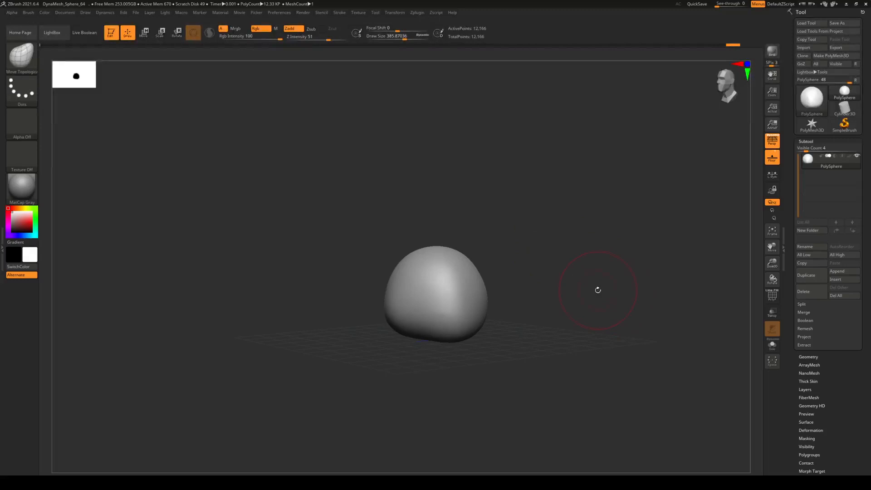
pyautogui.press('ctrl')
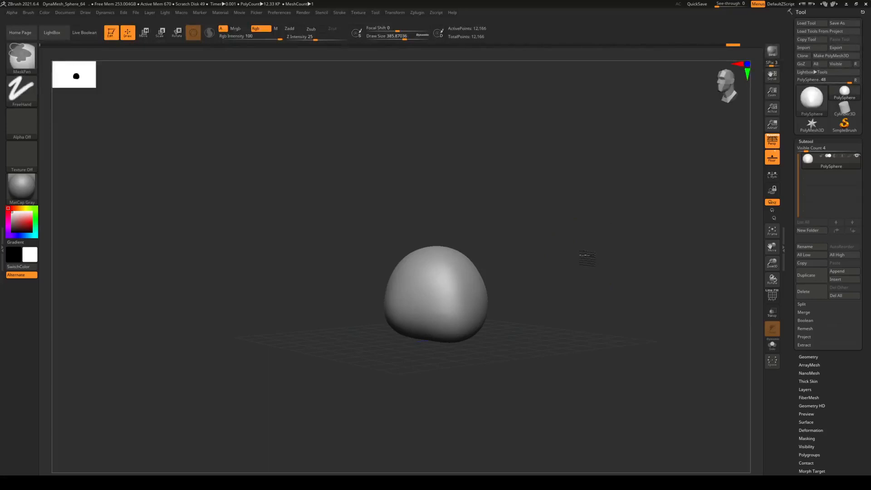
pyautogui.keyDown('ctrl'); pyautogui.moveTo(611, 257); pyautogui.dragTo(646, 297); pyautogui.keyUp('ctrl')
pyautogui.moveTo(556, 302)
pyautogui.mouseDown()
pyautogui.moveTo(581, 305)
pyautogui.moveTo(551, 306)
pyautogui.moveTo(597, 295)
pyautogui.moveTo(573, 297)
pyautogui.moveTo(571, 308)
pyautogui.mouseUp()
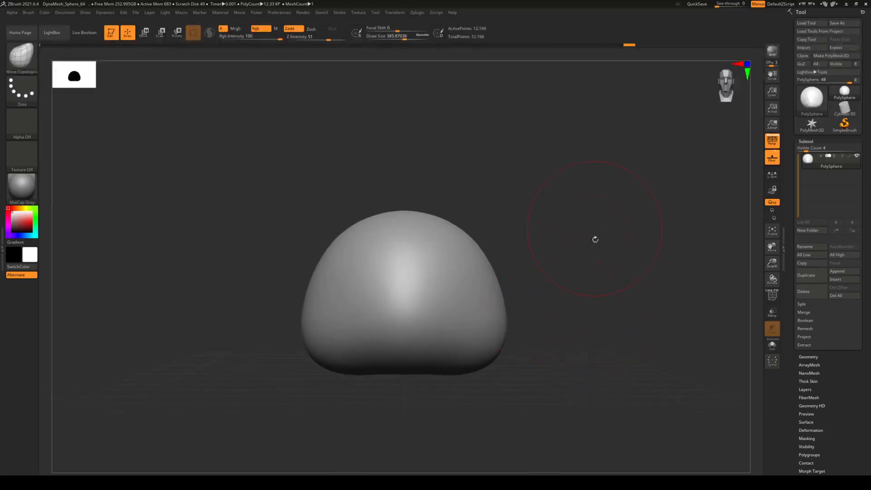
pyautogui.moveTo(603, 302)
pyautogui.mouseDown()
pyautogui.moveTo(593, 282)
pyautogui.moveTo(606, 298)
pyautogui.mouseUp()
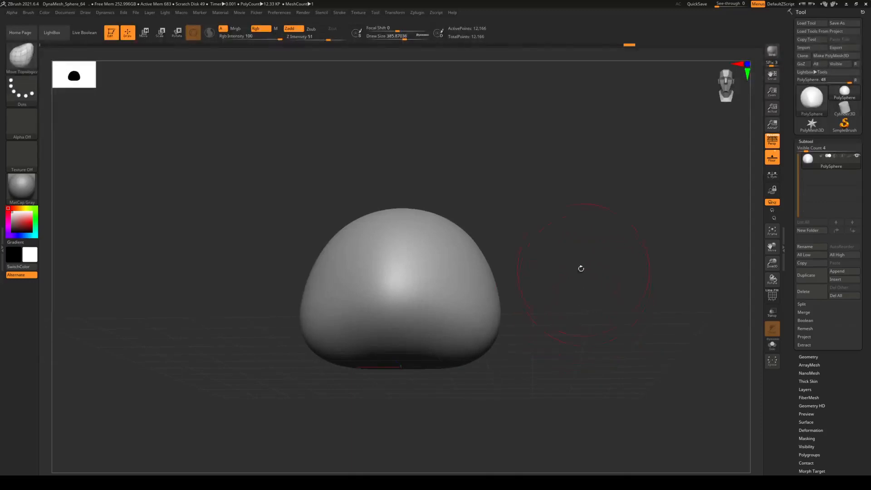
pyautogui.press('shift')
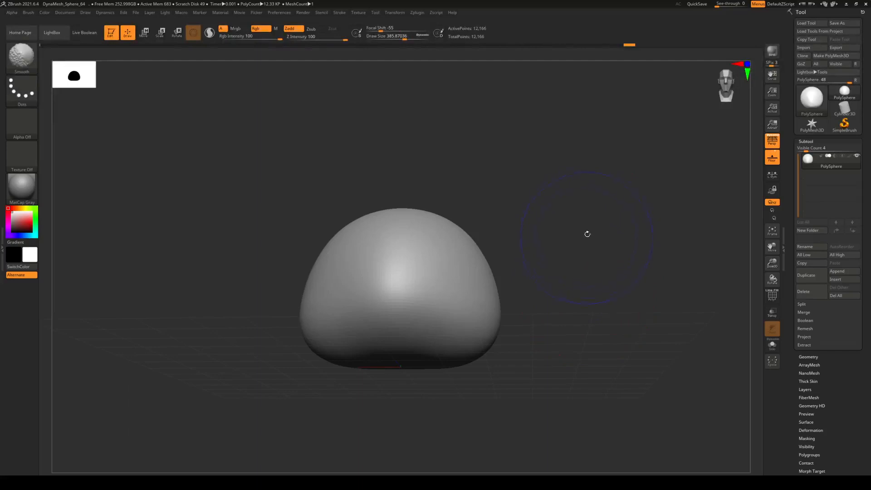
pyautogui.keyDown('shift'); pyautogui.moveTo(587, 232); pyautogui.dragTo(599, 296); pyautogui.keyUp('shift')
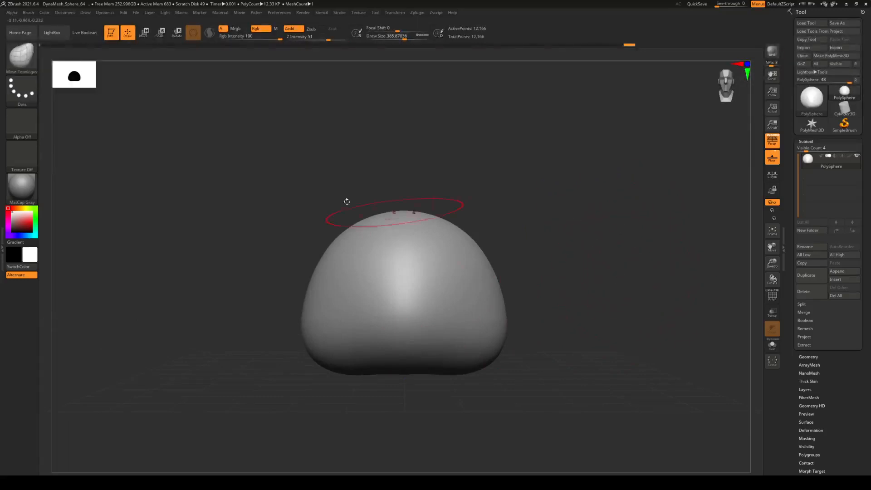
# Step: Switch to the ClayBuildup brush and reduce its draw size to about 98
pyautogui.click(24, 58)
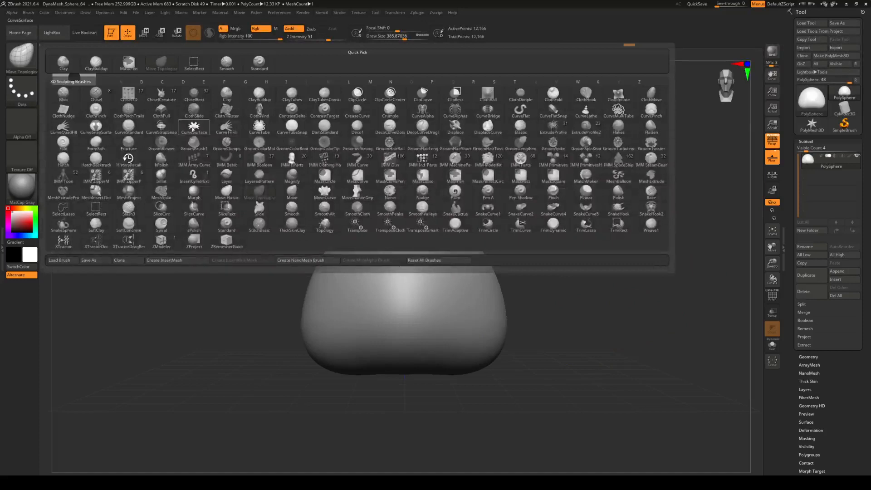
pyautogui.click(101, 66)
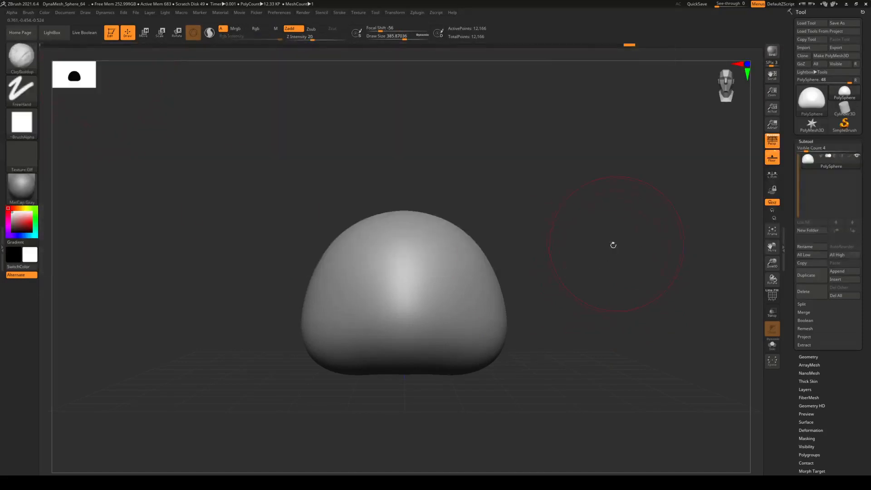
pyautogui.press('space')
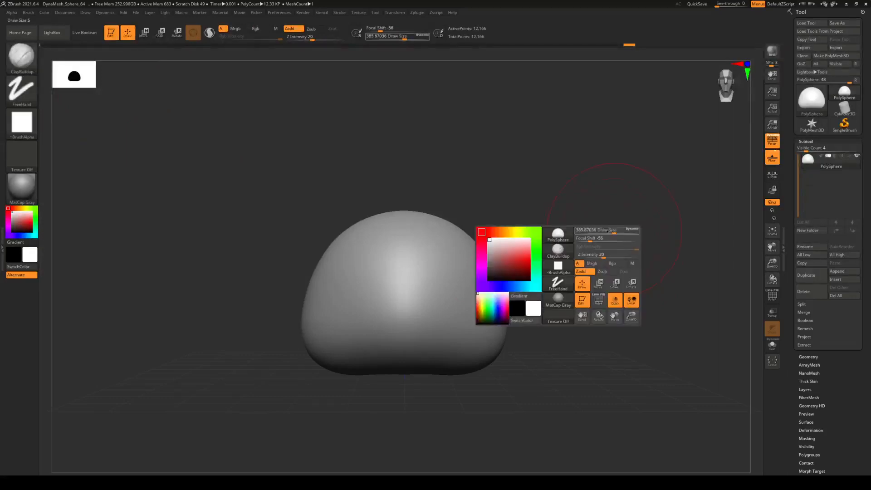
pyautogui.moveTo(617, 231); pyautogui.dragTo(590, 232)
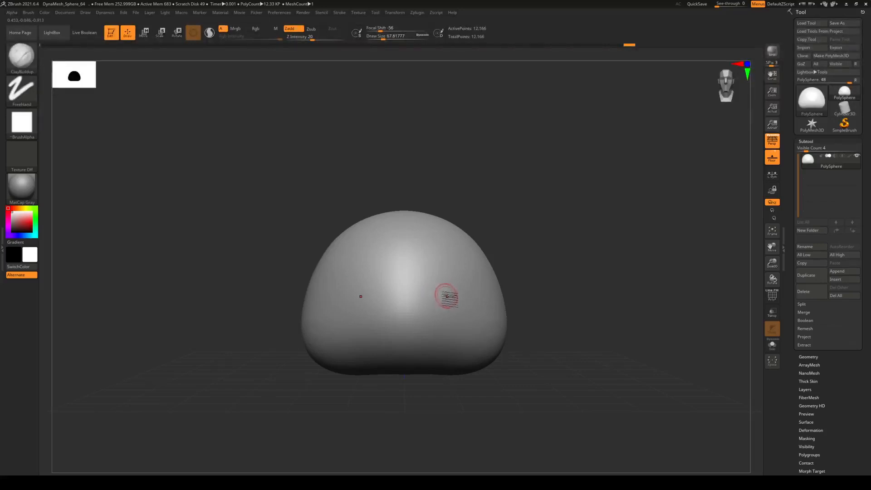
# Step: Mask two symmetrical round eye areas on the front of the head and invert the mask to leave only them editable
pyautogui.press('ctrl')
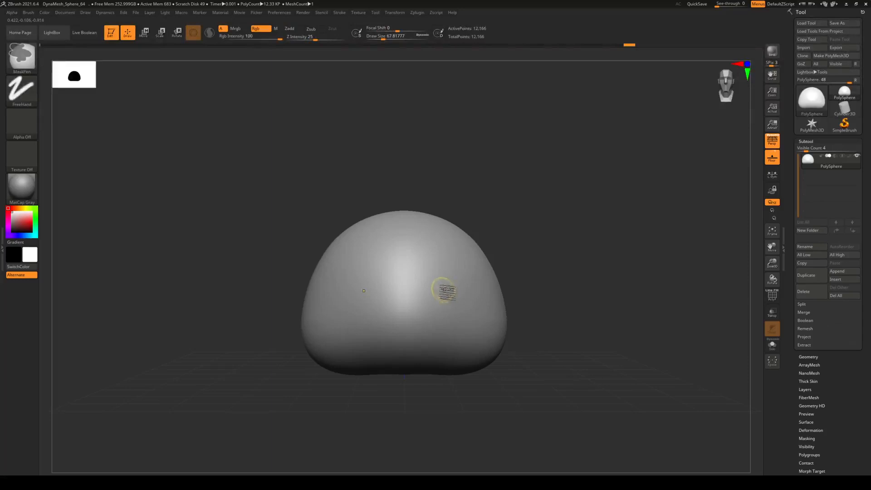
pyautogui.moveTo(440, 283)
pyautogui.keyDown('ctrl'); pyautogui.mouseDown()
pyautogui.moveTo(444, 267)
pyautogui.moveTo(472, 274)
pyautogui.moveTo(485, 298)
pyautogui.moveTo(443, 298)
pyautogui.moveTo(461, 312)
pyautogui.moveTo(474, 291)
pyautogui.mouseUp(); pyautogui.keyUp('ctrl')
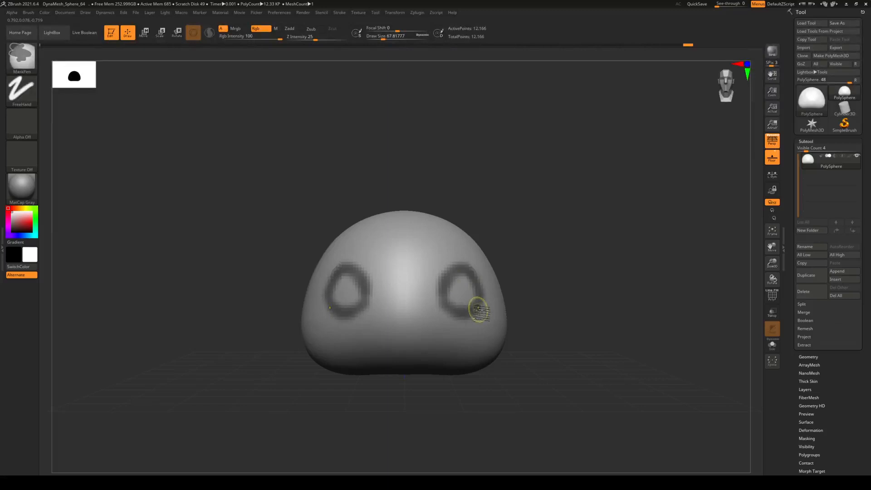
pyautogui.moveTo(441, 321)
pyautogui.keyDown('ctrl'); pyautogui.mouseDown()
pyautogui.moveTo(467, 322)
pyautogui.moveTo(483, 295)
pyautogui.moveTo(467, 249)
pyautogui.moveTo(468, 272)
pyautogui.moveTo(492, 305)
pyautogui.moveTo(482, 290)
pyautogui.moveTo(472, 320)
pyautogui.moveTo(433, 318)
pyautogui.moveTo(442, 269)
pyautogui.moveTo(445, 297)
pyautogui.moveTo(462, 304)
pyautogui.moveTo(470, 279)
pyautogui.moveTo(474, 299)
pyautogui.moveTo(458, 296)
pyautogui.moveTo(439, 323)
pyautogui.moveTo(454, 334)
pyautogui.moveTo(472, 336)
pyautogui.moveTo(488, 324)
pyautogui.moveTo(492, 296)
pyautogui.moveTo(471, 269)
pyautogui.moveTo(453, 282)
pyautogui.moveTo(467, 267)
pyautogui.moveTo(487, 289)
pyautogui.moveTo(486, 304)
pyautogui.moveTo(437, 318)
pyautogui.moveTo(431, 295)
pyautogui.moveTo(443, 277)
pyautogui.moveTo(439, 285)
pyautogui.moveTo(458, 266)
pyautogui.moveTo(490, 284)
pyautogui.mouseUp(); pyautogui.keyUp('ctrl')
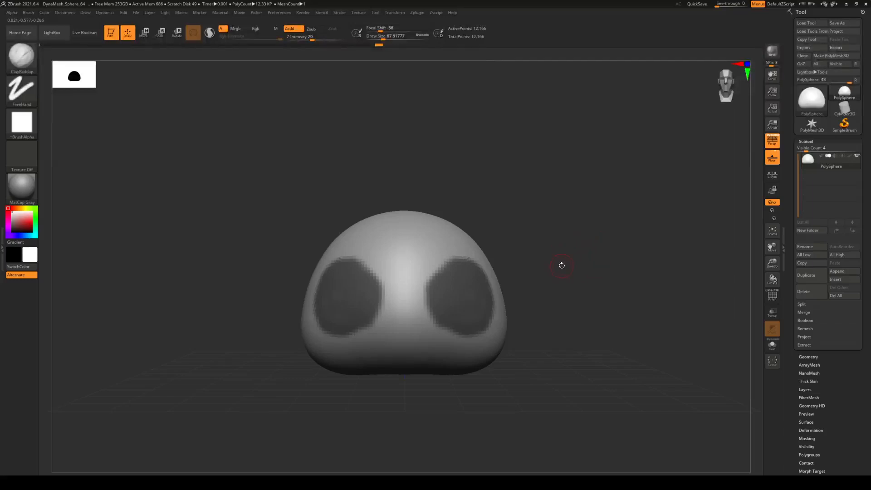
pyautogui.press('ctrl')
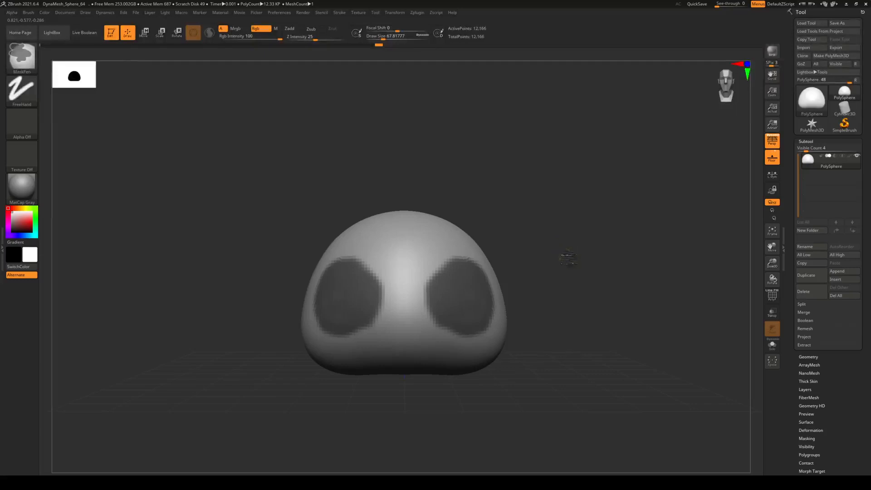
pyautogui.keyDown('ctrl'); pyautogui.click(569, 258); pyautogui.keyUp('ctrl')
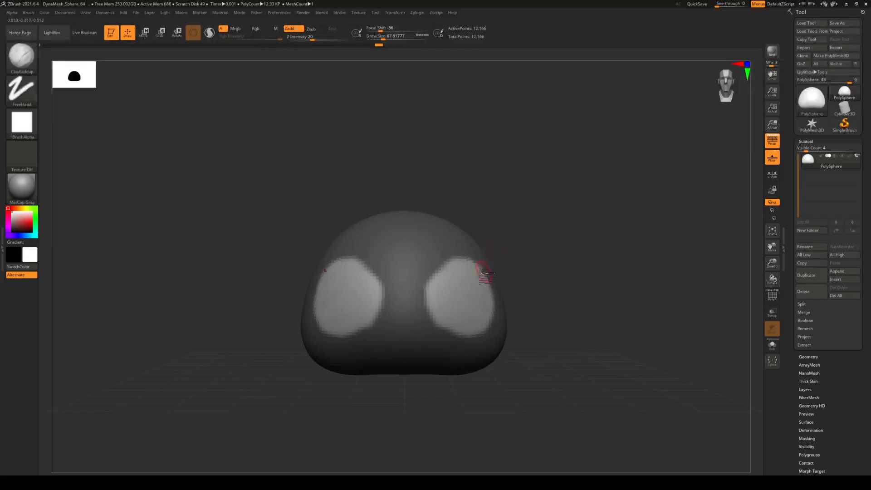
# Step: Enlarge the ClayBuildup draw size to about 120, test a stroke in the eye areas and smooth it away
pyautogui.press('space')
pyautogui.press('space')
pyautogui.moveTo(462, 280); pyautogui.dragTo(467, 280)
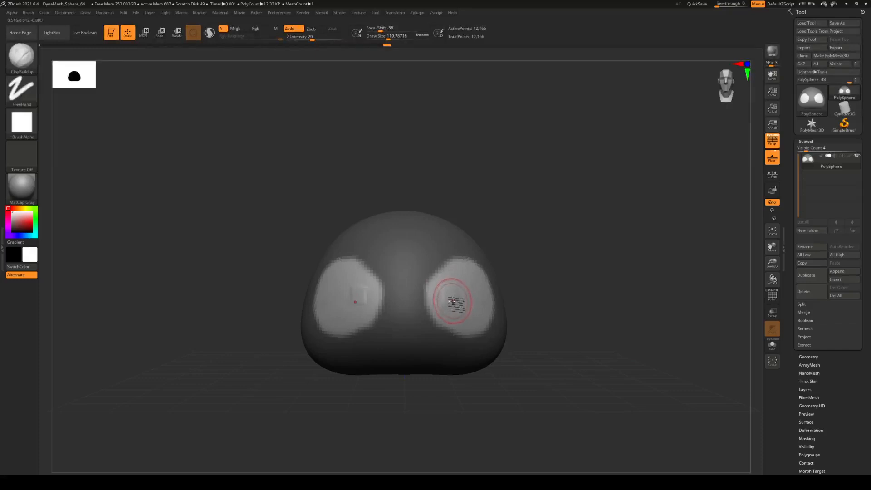
pyautogui.moveTo(451, 296); pyautogui.dragTo(467, 291)
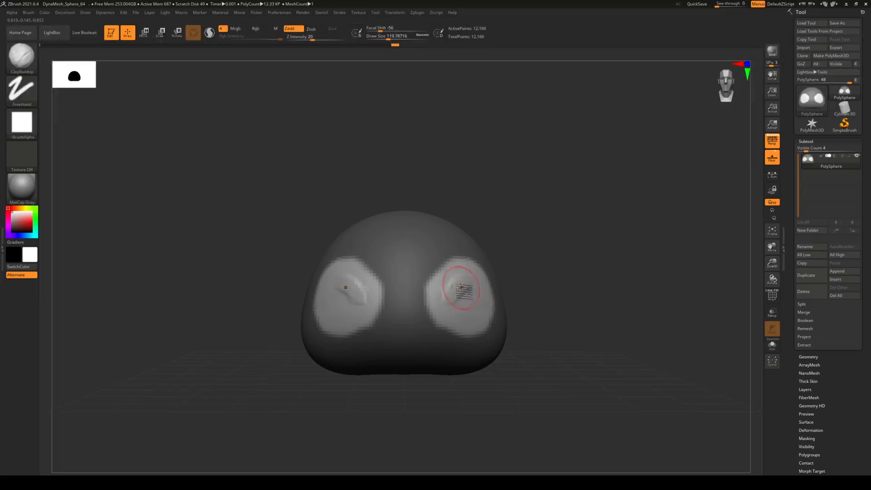
pyautogui.keyDown('shift'); pyautogui.moveTo(459, 286); pyautogui.dragTo(460, 285); pyautogui.keyUp('shift')
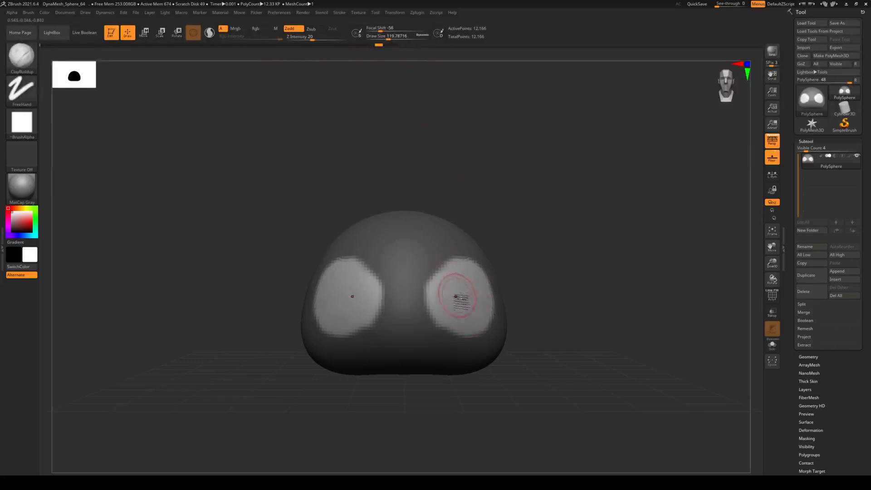
# Step: Carve deep, rounded eye sockets into the two unmasked areas with the ClayBuildup brush
pyautogui.moveTo(455, 301)
pyautogui.mouseDown()
pyautogui.moveTo(465, 269)
pyautogui.moveTo(482, 291)
pyautogui.moveTo(481, 321)
pyautogui.moveTo(448, 329)
pyautogui.moveTo(443, 317)
pyautogui.moveTo(459, 271)
pyautogui.mouseUp()
pyautogui.moveTo(430, 313)
pyautogui.mouseDown()
pyautogui.moveTo(432, 271)
pyautogui.moveTo(440, 324)
pyautogui.mouseUp()
pyautogui.moveTo(427, 286)
pyautogui.mouseDown()
pyautogui.moveTo(434, 254)
pyautogui.moveTo(434, 317)
pyautogui.moveTo(431, 249)
pyautogui.moveTo(429, 316)
pyautogui.mouseUp()
pyautogui.moveTo(457, 283)
pyautogui.mouseDown()
pyautogui.moveTo(463, 279)
pyautogui.moveTo(462, 291)
pyautogui.moveTo(464, 277)
pyautogui.moveTo(469, 302)
pyautogui.moveTo(451, 313)
pyautogui.mouseUp()
pyautogui.moveTo(447, 283)
pyautogui.mouseDown()
pyautogui.moveTo(476, 279)
pyautogui.moveTo(484, 320)
pyautogui.moveTo(457, 304)
pyautogui.moveTo(451, 280)
pyautogui.moveTo(470, 301)
pyautogui.moveTo(459, 284)
pyautogui.moveTo(455, 315)
pyautogui.moveTo(477, 312)
pyautogui.moveTo(476, 295)
pyautogui.moveTo(468, 313)
pyautogui.moveTo(481, 304)
pyautogui.moveTo(458, 289)
pyautogui.moveTo(434, 302)
pyautogui.moveTo(467, 329)
pyautogui.moveTo(479, 313)
pyautogui.moveTo(466, 304)
pyautogui.moveTo(453, 313)
pyautogui.mouseUp()
pyautogui.moveTo(565, 274)
pyautogui.mouseDown()
pyautogui.moveTo(534, 282)
pyautogui.moveTo(567, 281)
pyautogui.moveTo(579, 268)
pyautogui.moveTo(568, 291)
pyautogui.moveTo(603, 276)
pyautogui.moveTo(601, 284)
pyautogui.moveTo(601, 274)
pyautogui.mouseUp()
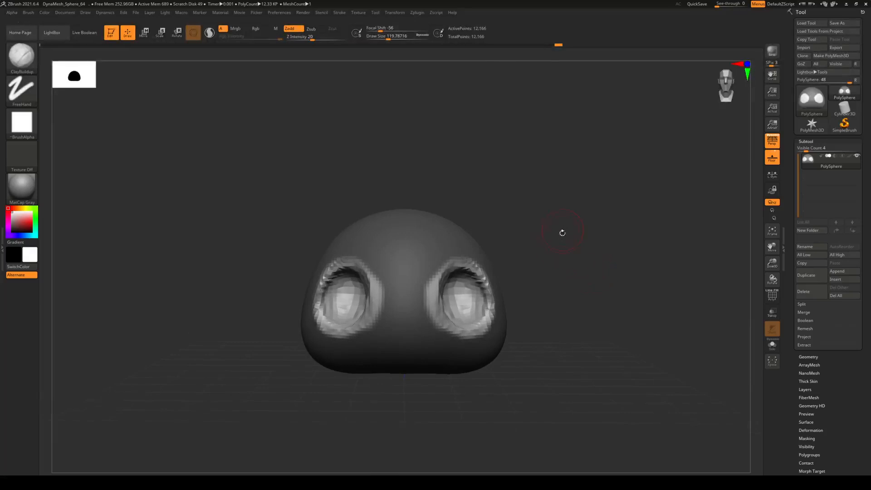
# Step: Clear the mask from the head and remesh the carved sockets with DynaMesh
pyautogui.press('ctrl')
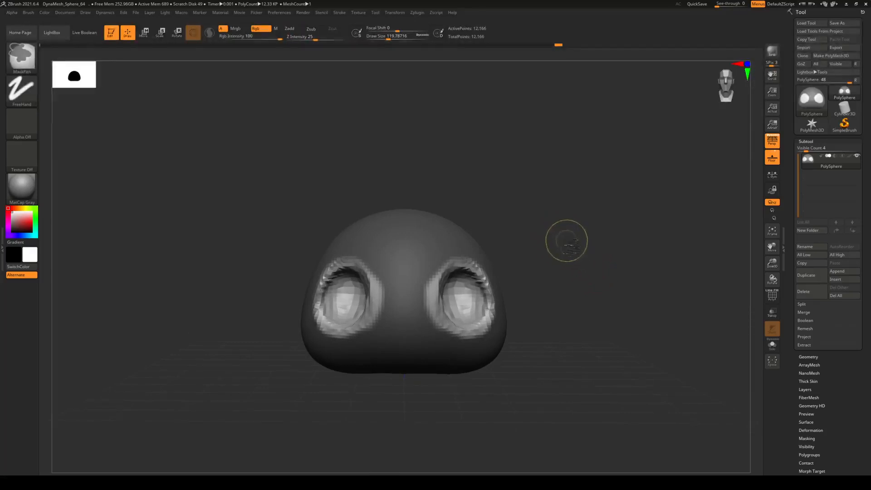
pyautogui.press('ctrl')
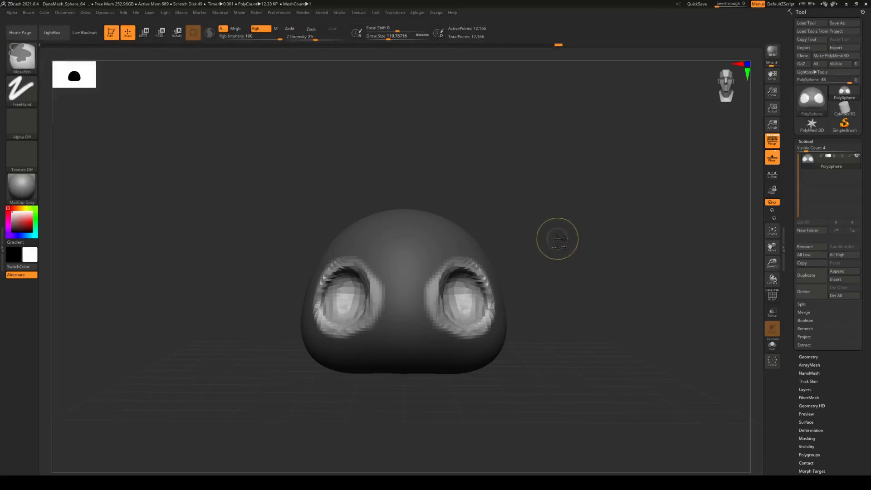
pyautogui.keyDown('ctrl'); pyautogui.moveTo(549, 235); pyautogui.dragTo(551, 235); pyautogui.keyUp('ctrl')
pyautogui.keyDown('ctrl'); pyautogui.moveTo(551, 236); pyautogui.dragTo(618, 273); pyautogui.keyUp('ctrl')
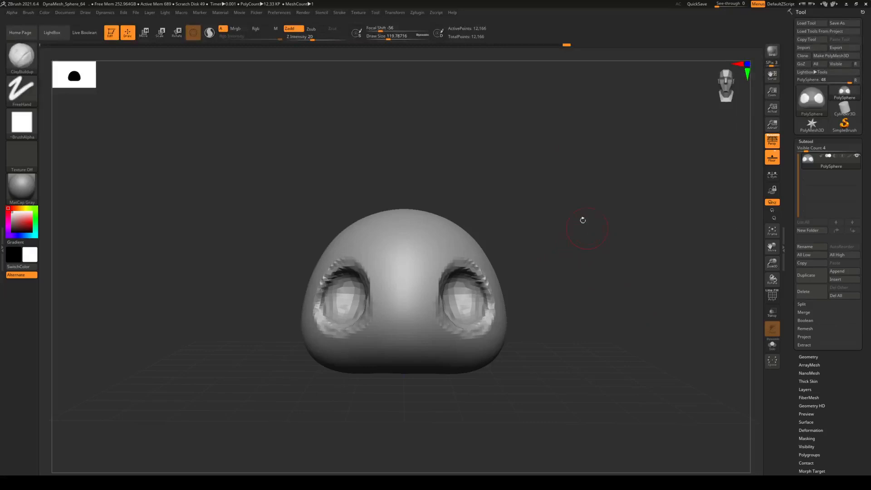
pyautogui.keyDown('ctrl'); pyautogui.moveTo(566, 218); pyautogui.dragTo(641, 279); pyautogui.keyUp('ctrl')
# Step: Smooth the jagged rims and interiors of the eye sockets and update the head's DynaMesh
pyautogui.moveTo(572, 286)
pyautogui.mouseDown()
pyautogui.moveTo(584, 266)
pyautogui.moveTo(603, 262)
pyautogui.moveTo(572, 266)
pyautogui.mouseUp()
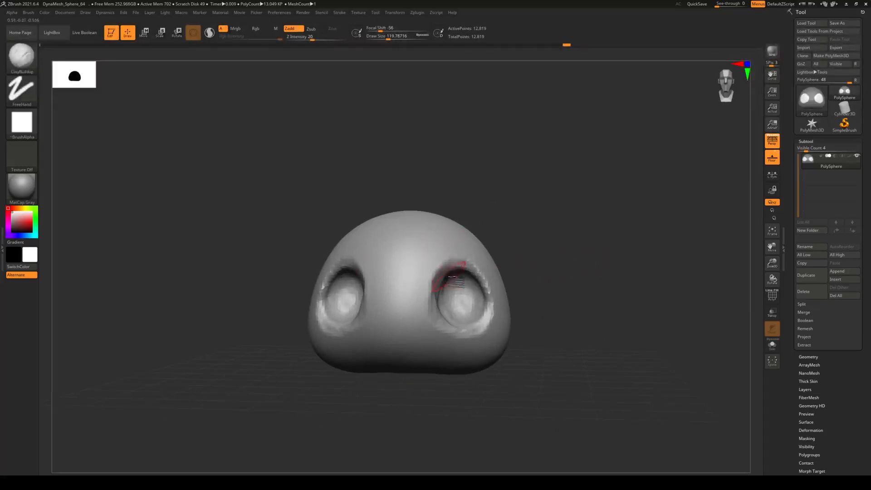
pyautogui.moveTo(445, 266)
pyautogui.keyDown('shift'); pyautogui.mouseDown()
pyautogui.moveTo(482, 278)
pyautogui.moveTo(478, 286)
pyautogui.moveTo(489, 298)
pyautogui.moveTo(476, 325)
pyautogui.moveTo(444, 313)
pyautogui.moveTo(430, 283)
pyautogui.moveTo(431, 300)
pyautogui.moveTo(463, 320)
pyautogui.moveTo(476, 314)
pyautogui.moveTo(472, 259)
pyautogui.mouseUp(); pyautogui.keyUp('shift')
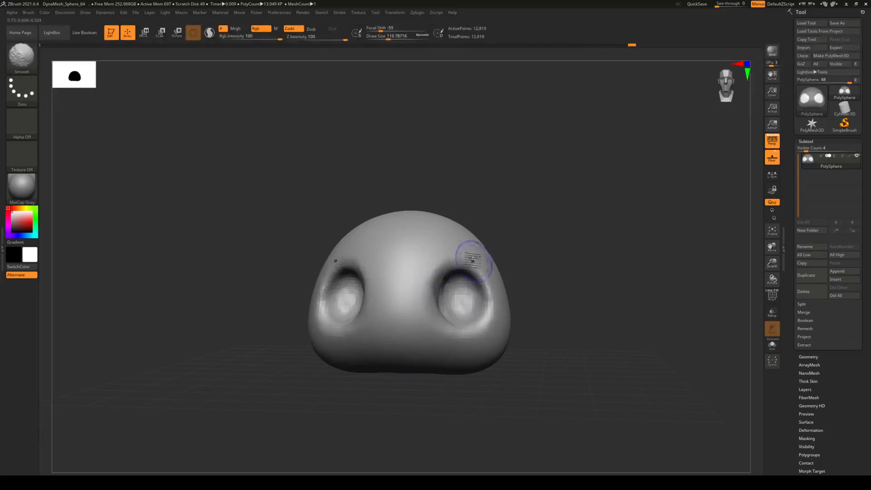
pyautogui.moveTo(567, 260)
pyautogui.mouseDown()
pyautogui.moveTo(615, 255)
pyautogui.moveTo(468, 297)
pyautogui.mouseUp()
pyautogui.press('shift')
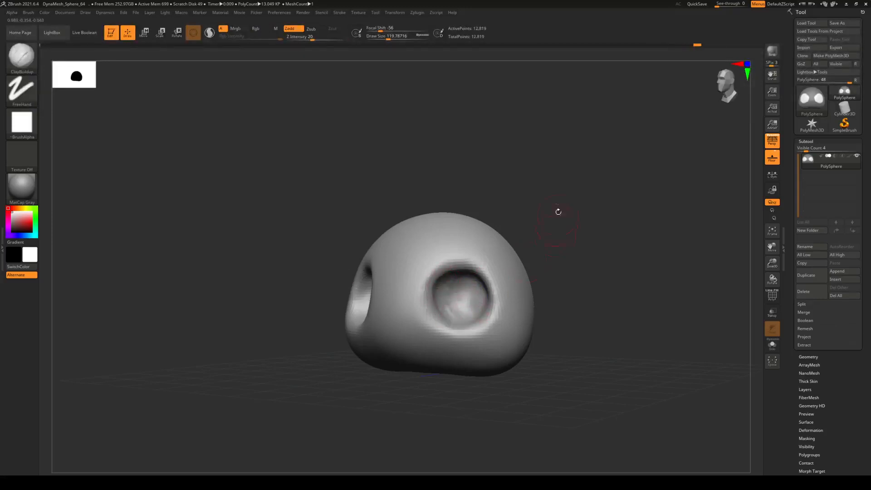
pyautogui.moveTo(530, 250)
pyautogui.mouseDown()
pyautogui.moveTo(592, 240)
pyautogui.moveTo(580, 244)
pyautogui.mouseUp()
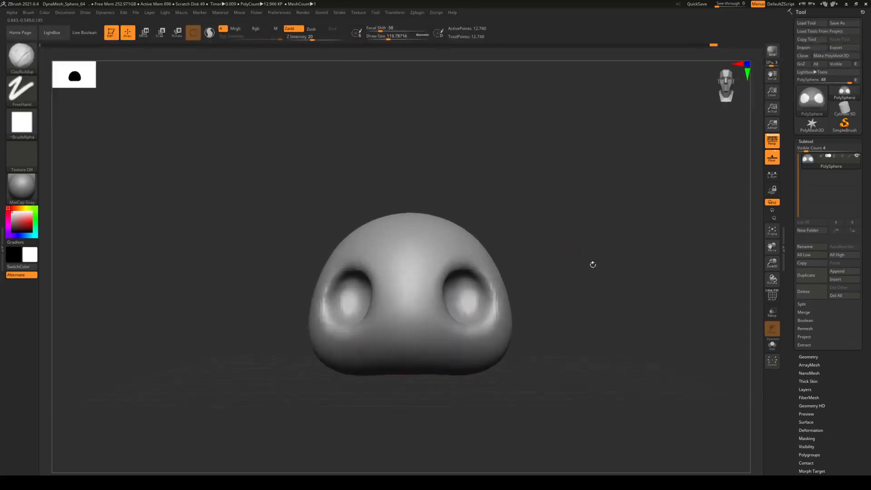
# Step: Append a Sphere3D as a new subtool for the eyeball and make it the active subtool
pyautogui.moveTo(610, 274)
pyautogui.keyDown('alt'); pyautogui.mouseDown()
pyautogui.moveTo(560, 282)
pyautogui.moveTo(543, 299)
pyautogui.moveTo(551, 295)
pyautogui.mouseUp(); pyautogui.keyUp('alt')
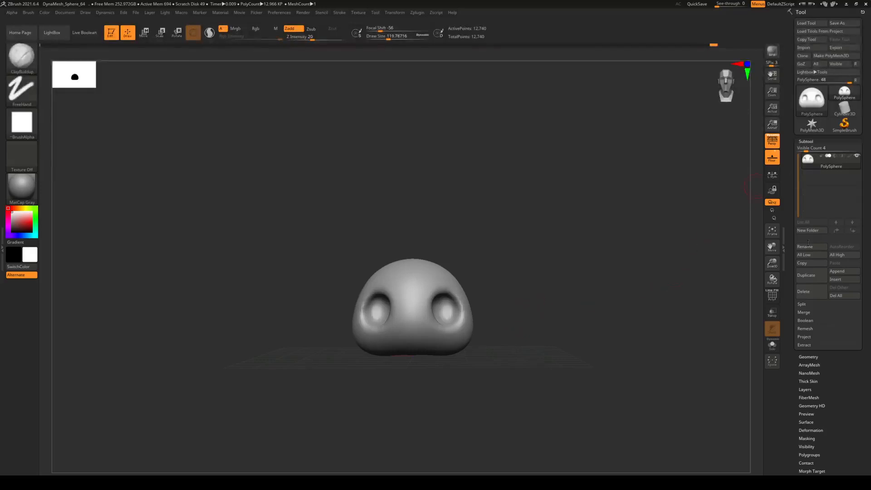
pyautogui.click(843, 271)
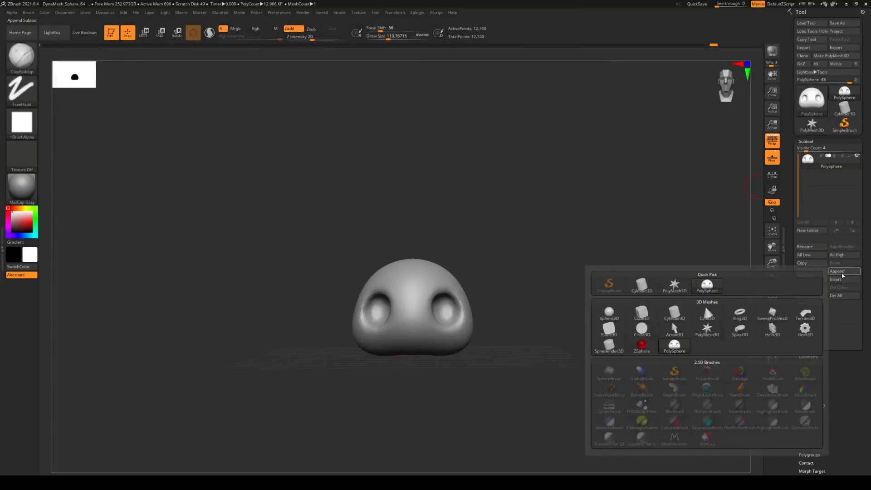
pyautogui.click(611, 314)
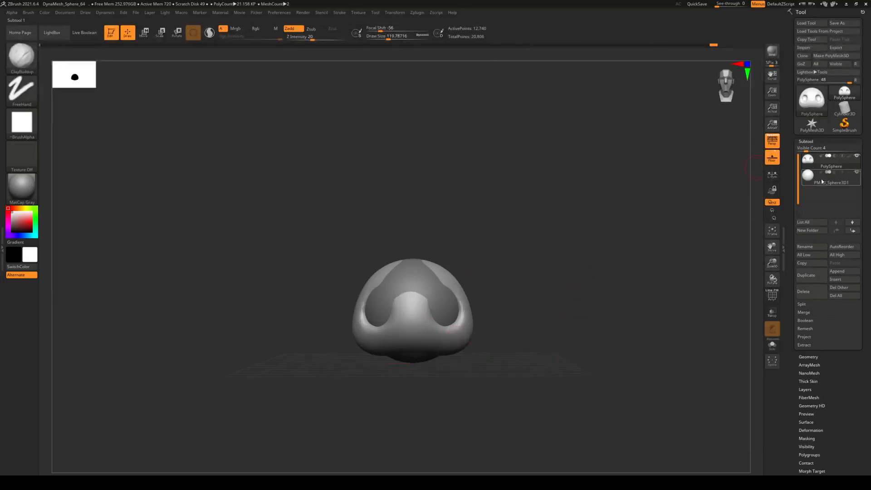
pyautogui.moveTo(818, 185)
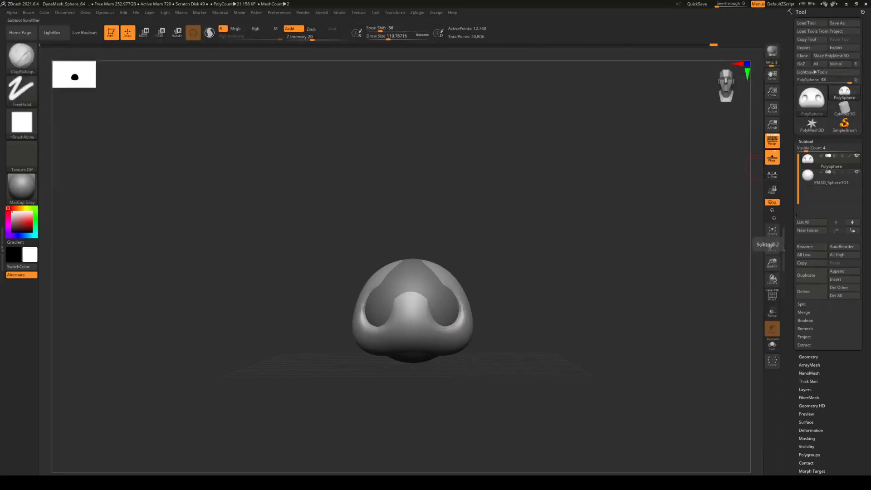
pyautogui.moveTo(812, 168)
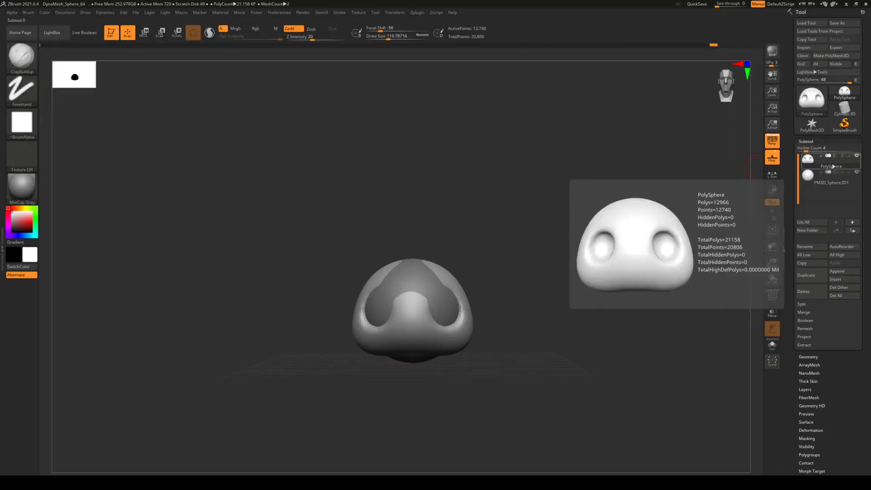
pyautogui.click(811, 187)
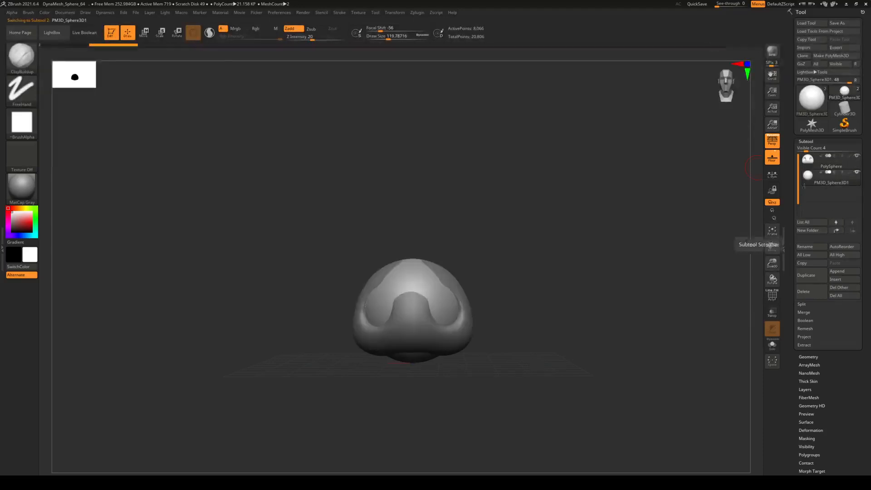
# Step: Move the sphere sideways out of the head, scale it down to eyeball size and bring it into the character's left socket
pyautogui.click(145, 34)
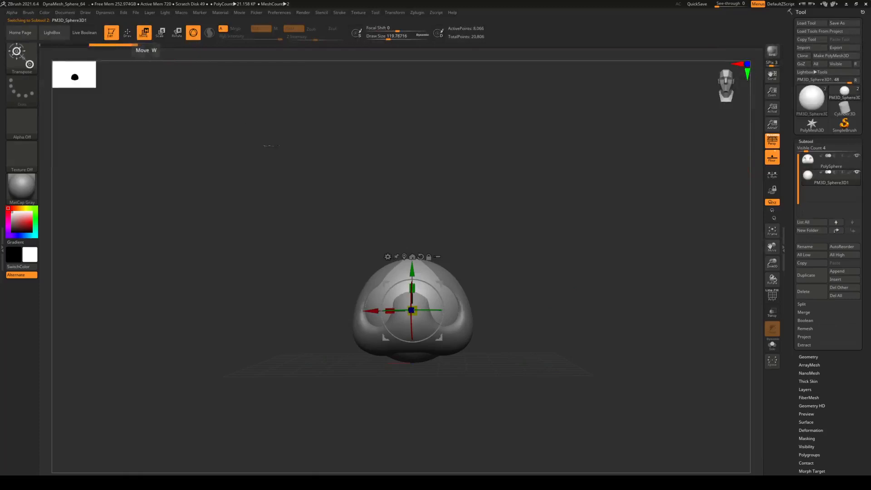
pyautogui.moveTo(383, 314); pyautogui.dragTo(465, 313)
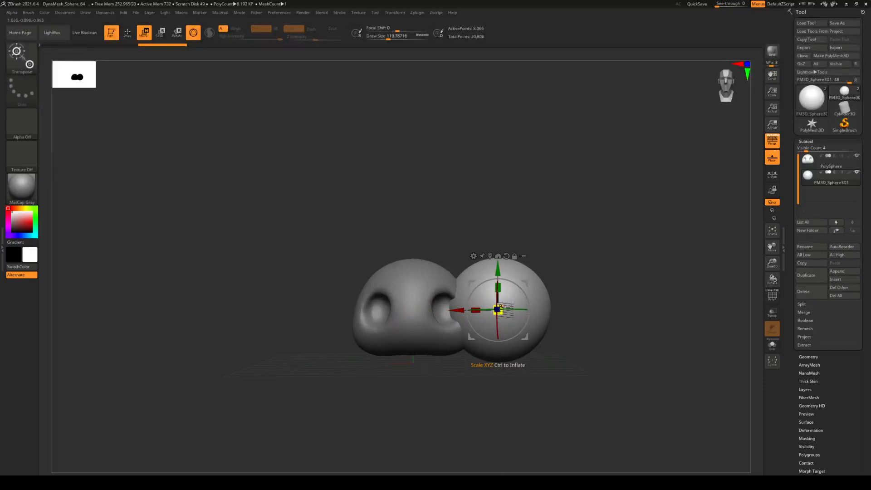
pyautogui.moveTo(502, 307); pyautogui.dragTo(440, 312)
pyautogui.moveTo(556, 300); pyautogui.dragTo(411, 317)
pyautogui.moveTo(397, 362); pyautogui.dragTo(438, 357)
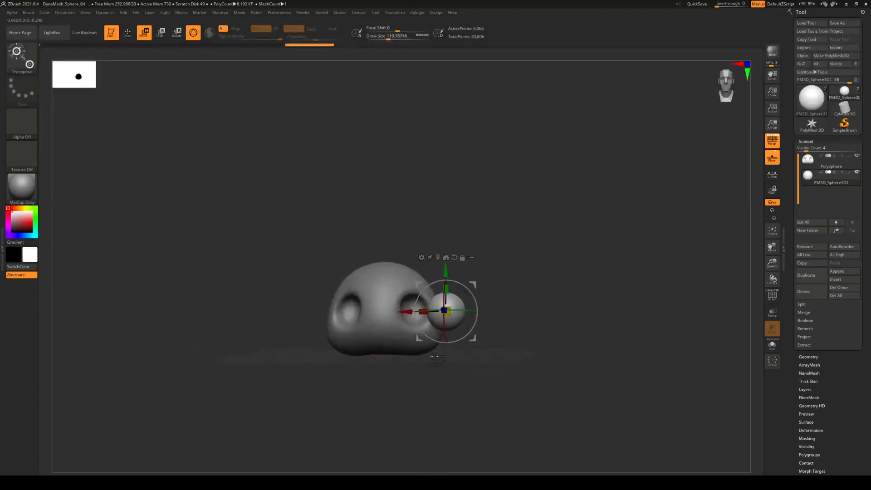
pyautogui.moveTo(421, 312); pyautogui.dragTo(385, 312)
pyautogui.moveTo(537, 289); pyautogui.dragTo(570, 306)
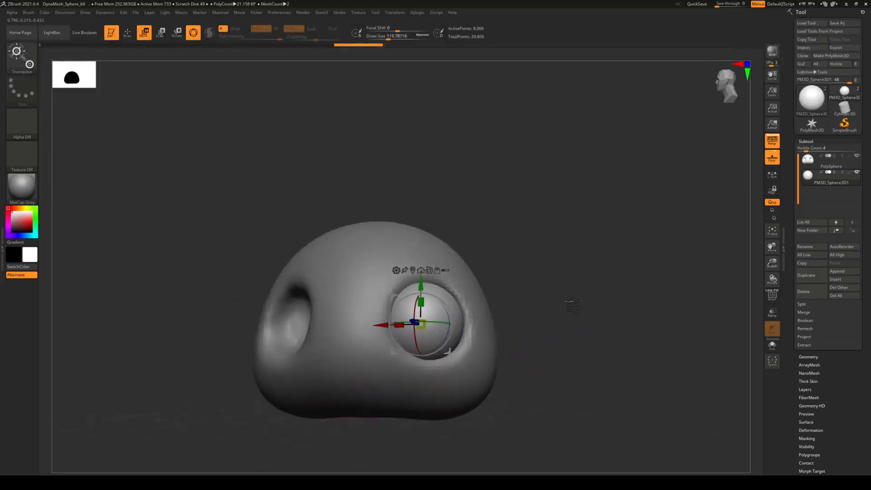
# Step: Fine-tune the eyeball's sideways position and depth so it sits inside the socket, and return to Draw mode
pyautogui.moveTo(423, 325); pyautogui.dragTo(388, 325)
pyautogui.moveTo(516, 298); pyautogui.dragTo(451, 303)
pyautogui.moveTo(312, 318); pyautogui.dragTo(331, 315)
pyautogui.moveTo(429, 287); pyautogui.dragTo(430, 284)
pyautogui.moveTo(344, 352); pyautogui.dragTo(389, 358)
pyautogui.moveTo(554, 271)
pyautogui.keyDown('alt'); pyautogui.mouseDown()
pyautogui.moveTo(572, 275)
pyautogui.moveTo(572, 227)
pyautogui.mouseUp(); pyautogui.keyUp('alt')
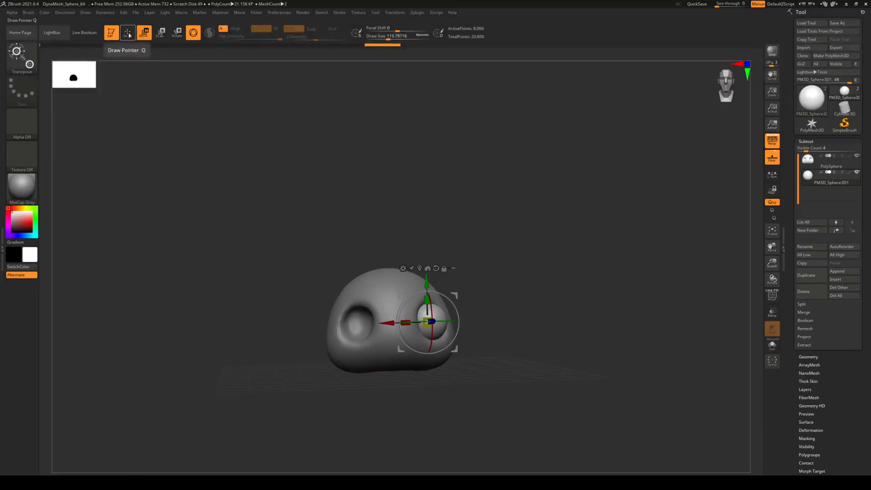
pyautogui.click(127, 33)
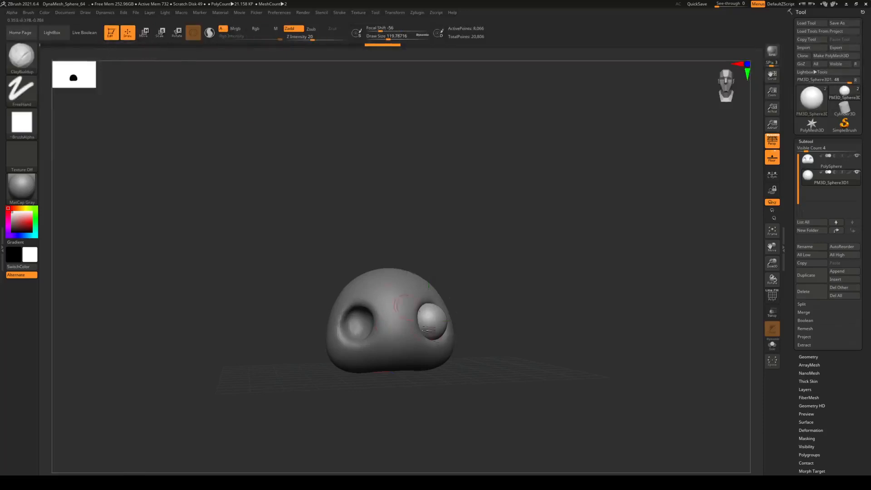
pyautogui.click(144, 32)
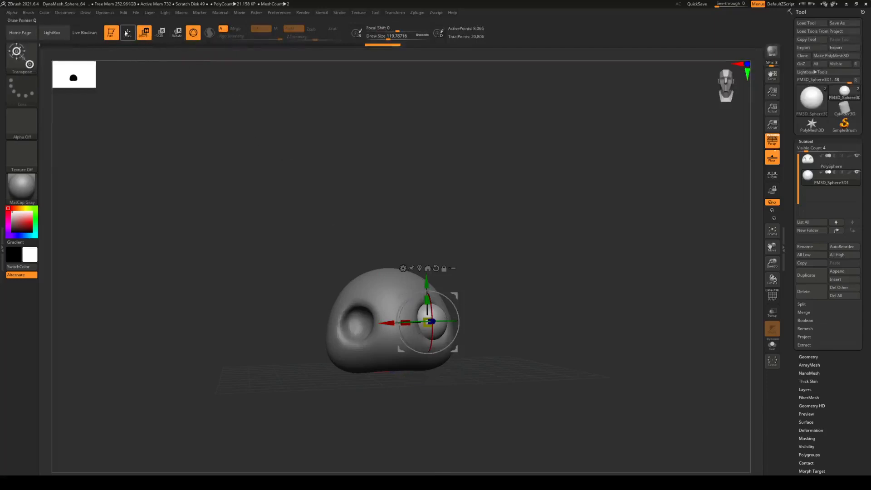
pyautogui.click(128, 33)
pyautogui.moveTo(550, 298)
pyautogui.mouseDown()
pyautogui.moveTo(515, 333)
pyautogui.moveTo(532, 397)
pyautogui.moveTo(529, 306)
pyautogui.moveTo(535, 315)
pyautogui.mouseUp()
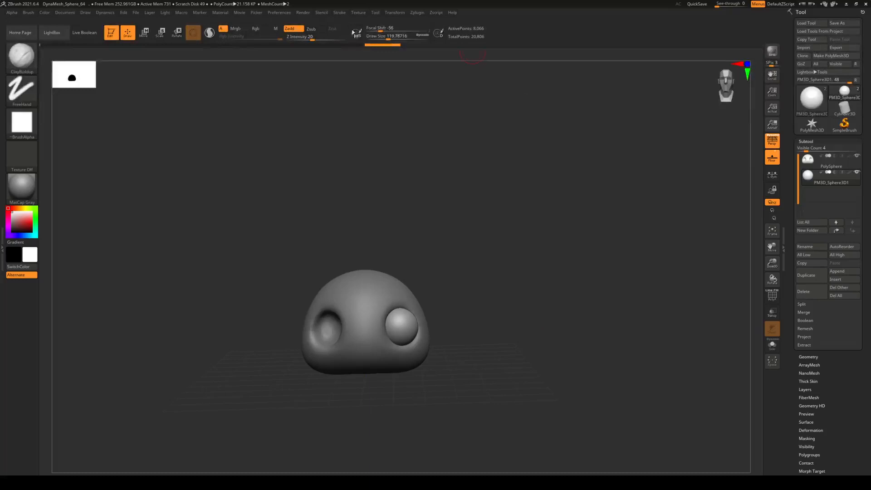
# Step: Mirror the eyeball across the X axis with SubTool Master, merging both eyes into one subtool
pyautogui.click(437, 13)
pyautogui.click(417, 12)
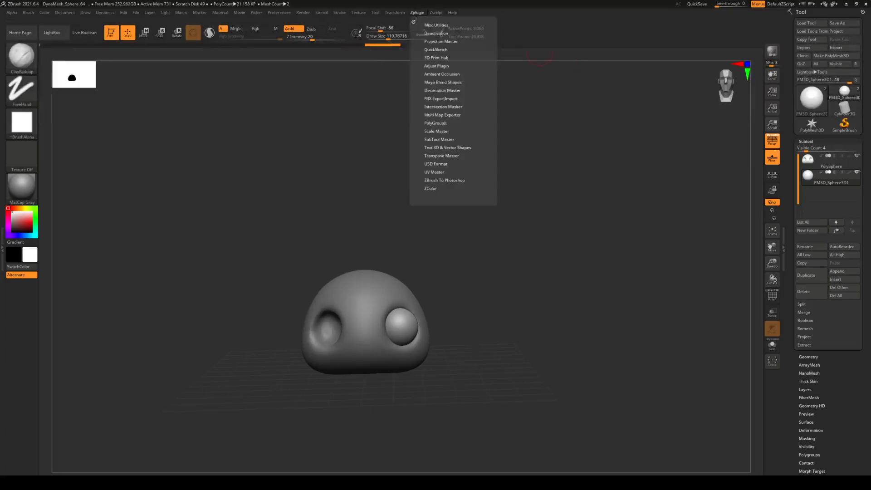
pyautogui.click(442, 140)
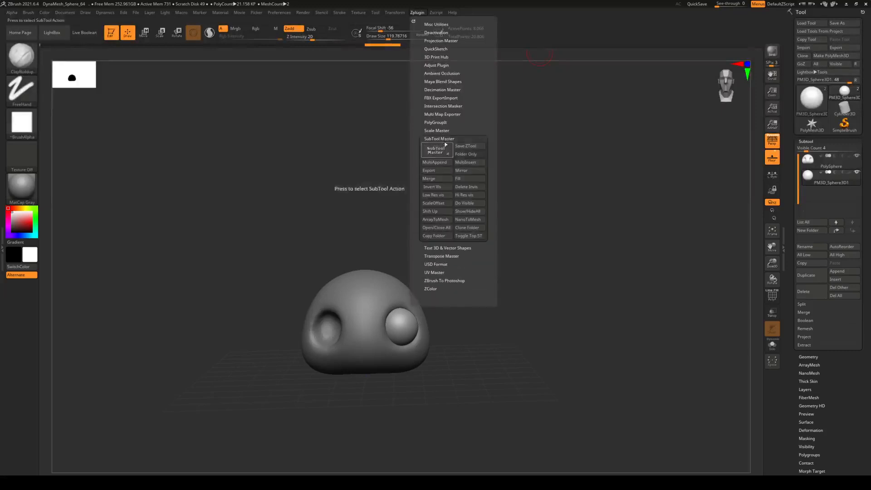
pyautogui.click(467, 171)
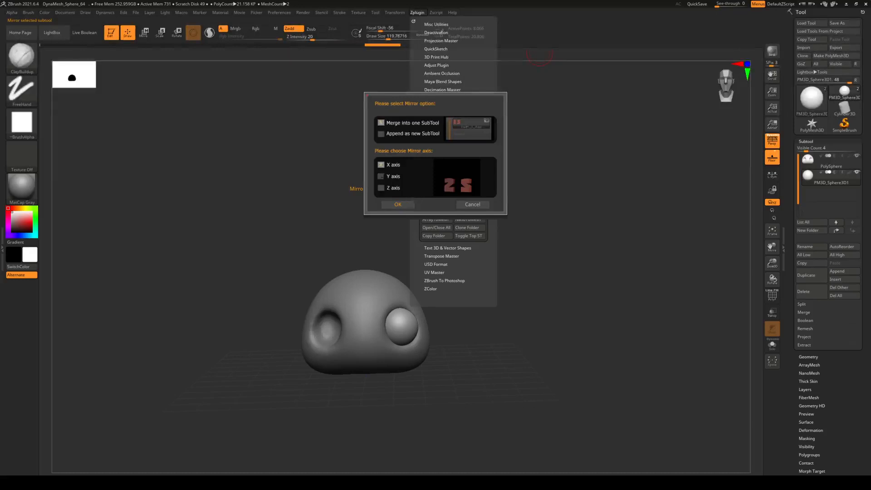
pyautogui.click(398, 205)
pyautogui.moveTo(484, 270)
pyautogui.mouseDown()
pyautogui.moveTo(476, 275)
pyautogui.moveTo(508, 272)
pyautogui.moveTo(476, 272)
pyautogui.moveTo(503, 269)
pyautogui.moveTo(495, 269)
pyautogui.mouseUp()
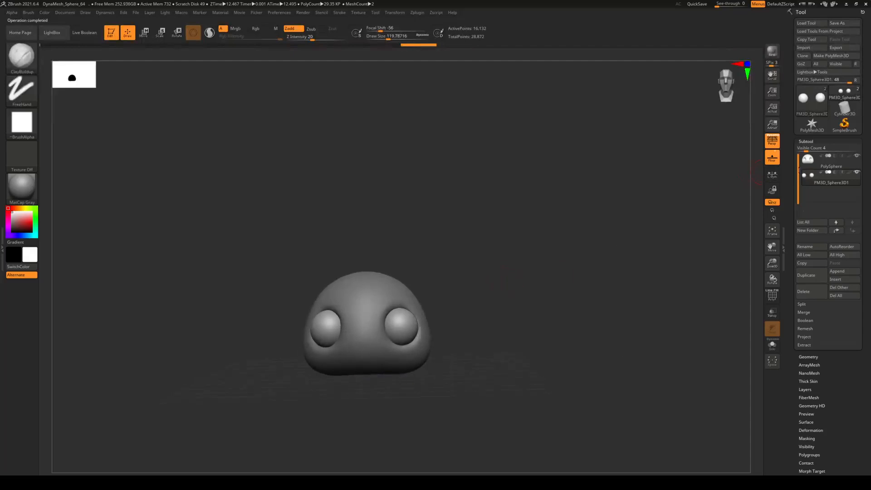
pyautogui.moveTo(814, 181)
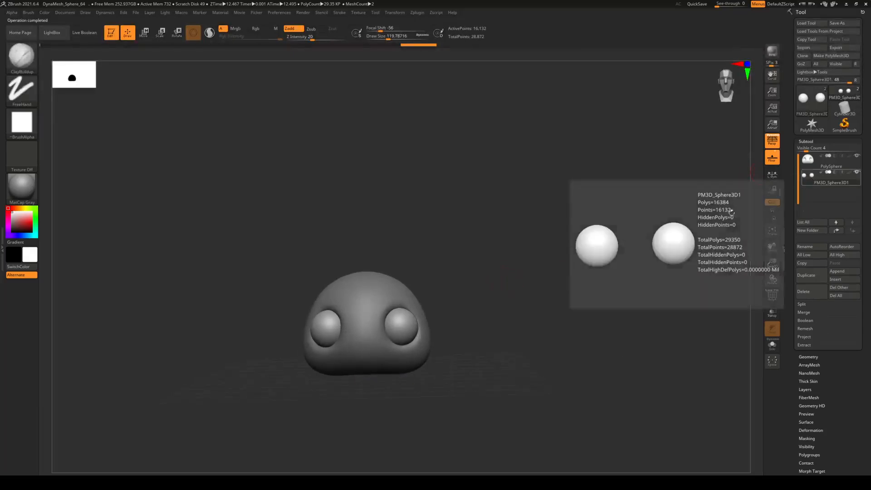
# Step: Activate the PolySphere head subtool and build up brow ridges around the tops and inner sides of the eye sockets with ClayBuildup
pyautogui.moveTo(558, 336)
pyautogui.mouseDown()
pyautogui.moveTo(547, 331)
pyautogui.moveTo(562, 330)
pyautogui.mouseUp()
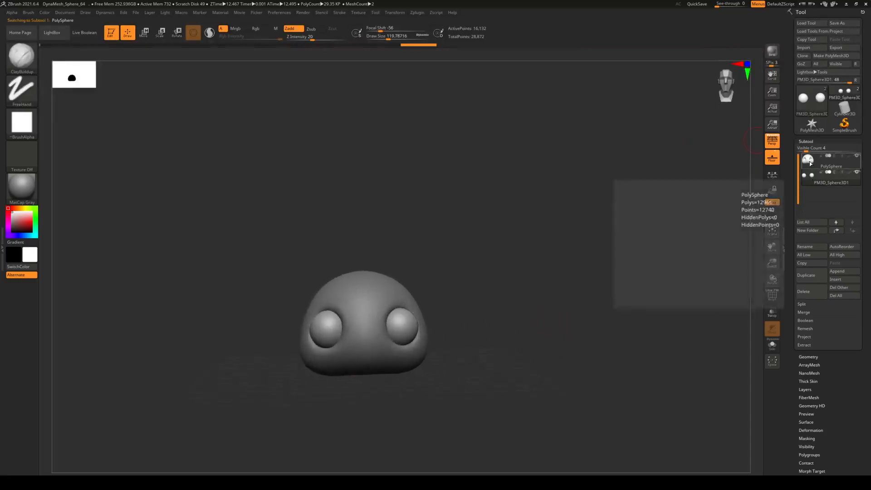
pyautogui.click(811, 163)
pyautogui.moveTo(487, 332)
pyautogui.keyDown('alt'); pyautogui.mouseDown()
pyautogui.moveTo(530, 319)
pyautogui.moveTo(524, 333)
pyautogui.moveTo(512, 309)
pyautogui.moveTo(514, 339)
pyautogui.moveTo(499, 335)
pyautogui.moveTo(501, 313)
pyautogui.moveTo(506, 322)
pyautogui.mouseUp(); pyautogui.keyUp('alt')
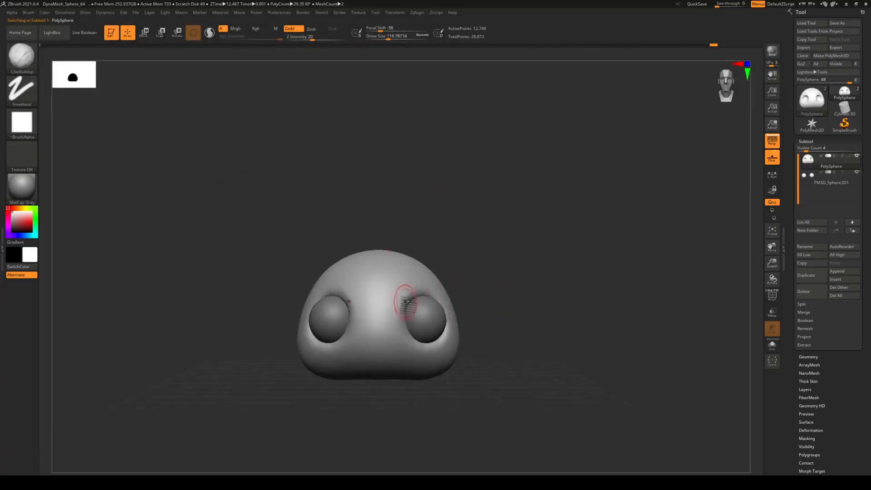
pyautogui.moveTo(405, 305)
pyautogui.mouseDown()
pyautogui.moveTo(421, 290)
pyautogui.moveTo(413, 294)
pyautogui.moveTo(447, 304)
pyautogui.moveTo(427, 291)
pyautogui.mouseUp()
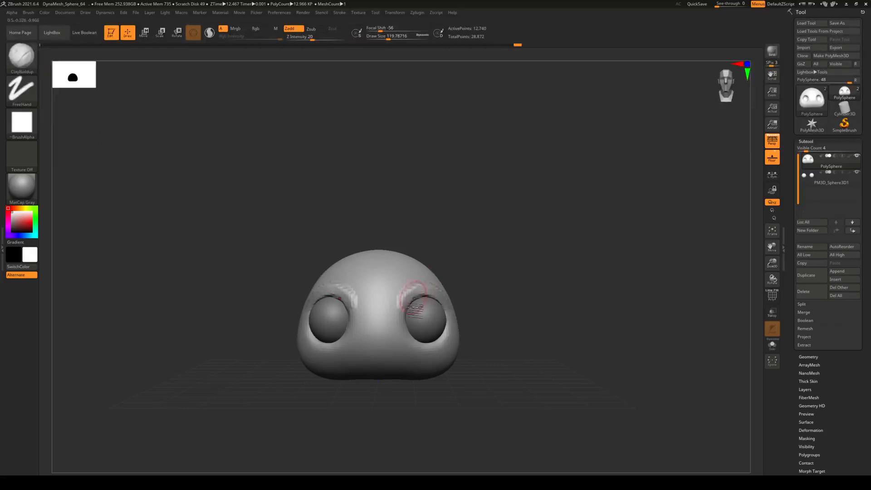
pyautogui.moveTo(411, 302)
pyautogui.mouseDown()
pyautogui.moveTo(425, 287)
pyautogui.moveTo(443, 295)
pyautogui.moveTo(402, 291)
pyautogui.moveTo(404, 274)
pyautogui.moveTo(406, 318)
pyautogui.mouseUp()
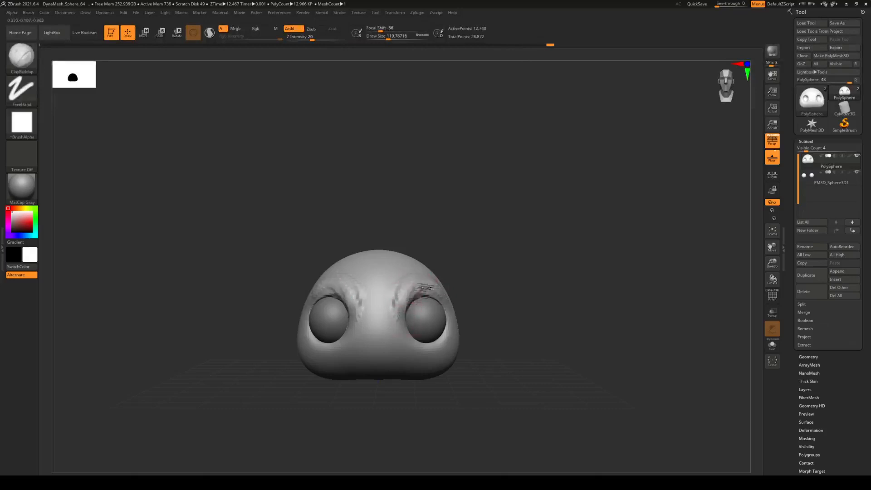
pyautogui.moveTo(422, 289); pyautogui.dragTo(447, 307)
pyautogui.moveTo(493, 272)
pyautogui.mouseDown()
pyautogui.moveTo(504, 300)
pyautogui.moveTo(534, 330)
pyautogui.moveTo(492, 335)
pyautogui.moveTo(506, 266)
pyautogui.moveTo(529, 274)
pyautogui.moveTo(474, 288)
pyautogui.mouseUp()
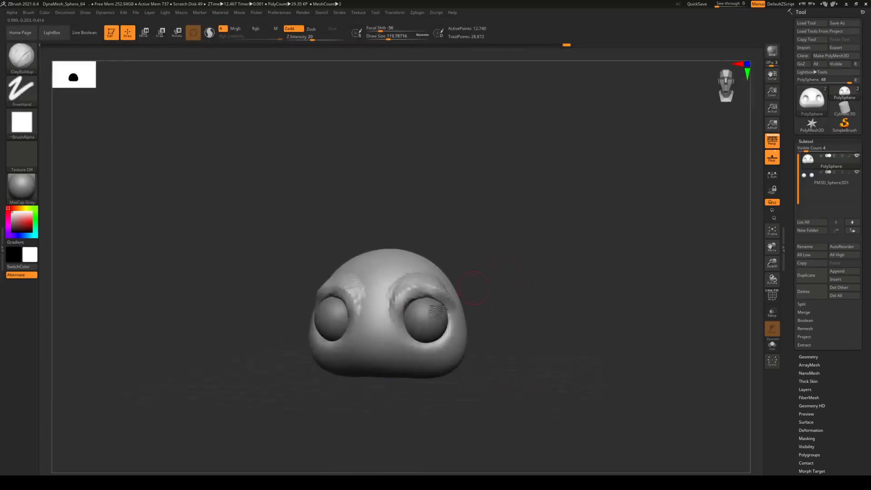
pyautogui.moveTo(405, 311); pyautogui.dragTo(426, 296)
pyautogui.moveTo(500, 250); pyautogui.dragTo(519, 253)
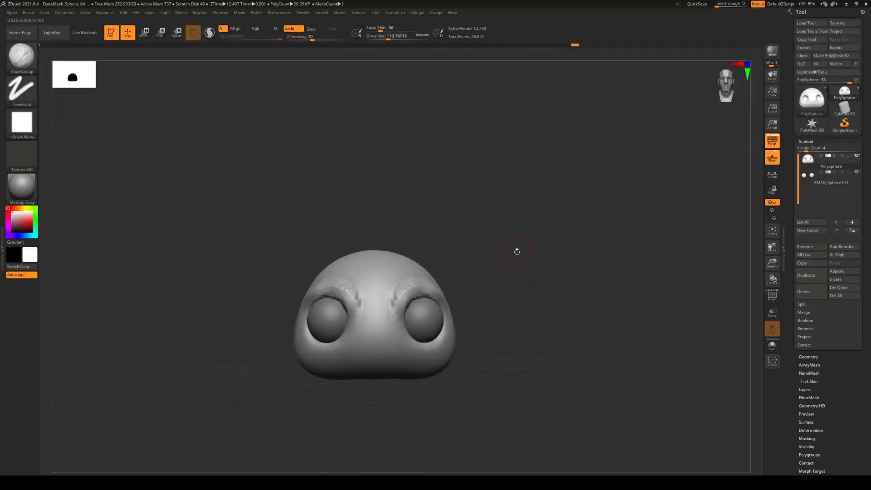
# Step: Build up clay rims beneath both eyes and refresh the head's DynaMesh
pyautogui.moveTo(570, 307); pyautogui.dragTo(450, 351)
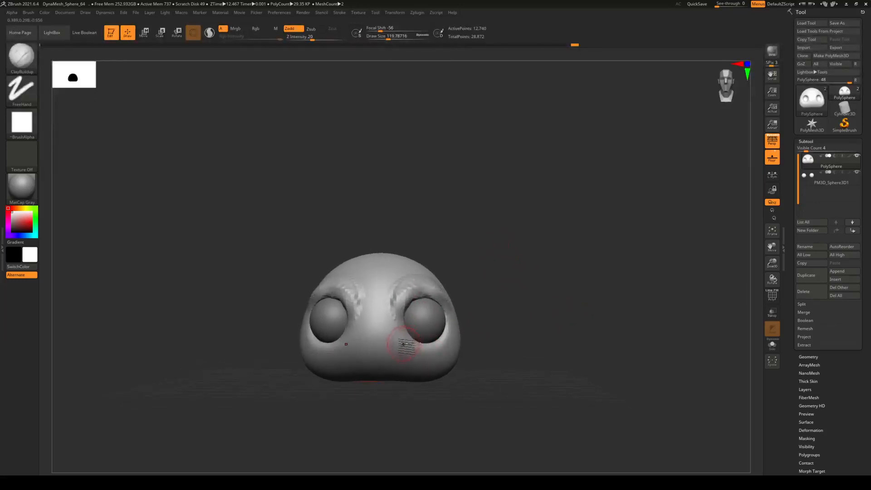
pyautogui.moveTo(423, 346)
pyautogui.mouseDown()
pyautogui.moveTo(446, 328)
pyautogui.moveTo(446, 346)
pyautogui.moveTo(454, 324)
pyautogui.mouseUp()
pyautogui.moveTo(551, 300); pyautogui.dragTo(527, 339)
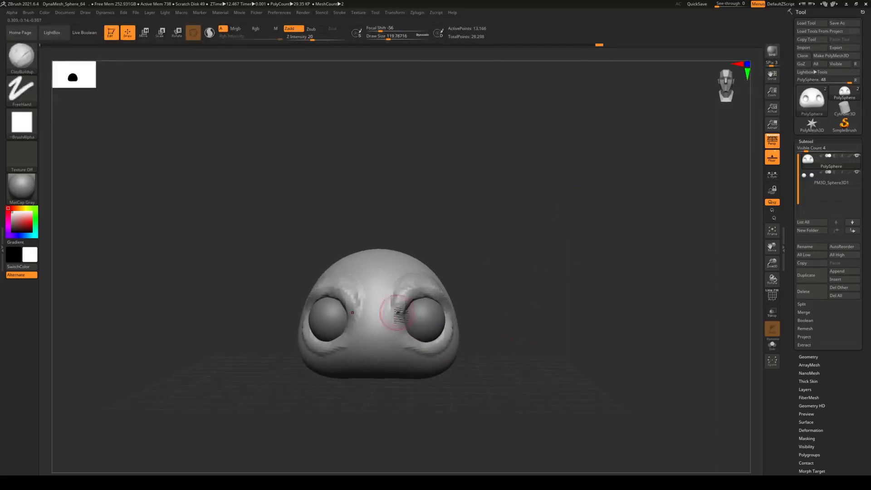
# Step: Smooth the built-up clay around the brows and outer edges of the eye sockets
pyautogui.moveTo(400, 298)
pyautogui.keyDown('shift'); pyautogui.mouseDown()
pyautogui.moveTo(386, 313)
pyautogui.moveTo(429, 303)
pyautogui.moveTo(428, 276)
pyautogui.moveTo(402, 295)
pyautogui.moveTo(396, 283)
pyautogui.moveTo(431, 285)
pyautogui.moveTo(412, 350)
pyautogui.moveTo(422, 354)
pyautogui.moveTo(452, 334)
pyautogui.moveTo(449, 288)
pyautogui.mouseUp(); pyautogui.keyUp('shift')
pyautogui.moveTo(536, 288); pyautogui.dragTo(524, 304)
pyautogui.keyDown('shift'); pyautogui.moveTo(436, 273); pyautogui.dragTo(467, 315); pyautogui.keyUp('shift')
pyautogui.moveTo(540, 284)
pyautogui.mouseDown()
pyautogui.moveTo(579, 261)
pyautogui.moveTo(593, 264)
pyautogui.moveTo(583, 269)
pyautogui.moveTo(558, 245)
pyautogui.mouseUp()
# Step: Reshape the head's eye socket rims around the eyeballs with the Move Topological brush and refresh the DynaMesh
pyautogui.click(23, 56)
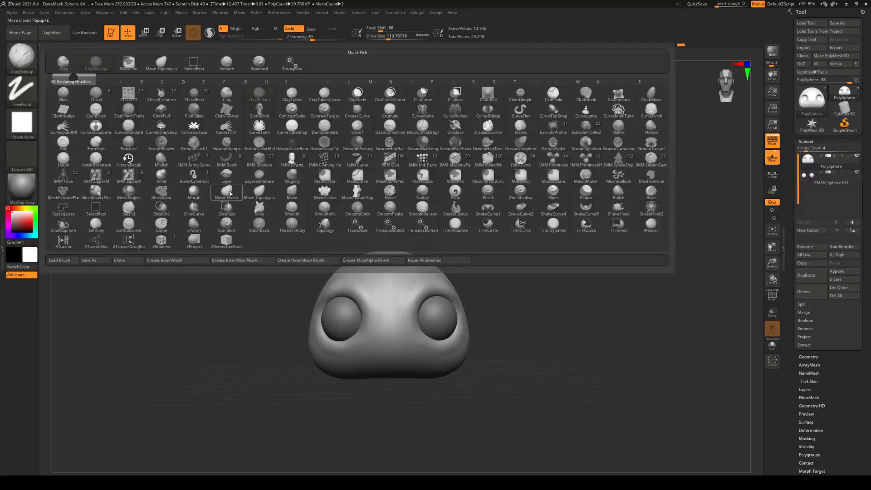
pyautogui.click(261, 194)
pyautogui.moveTo(542, 302)
pyautogui.keyDown('alt'); pyautogui.mouseDown()
pyautogui.moveTo(572, 311)
pyautogui.moveTo(548, 295)
pyautogui.mouseUp(); pyautogui.keyUp('alt')
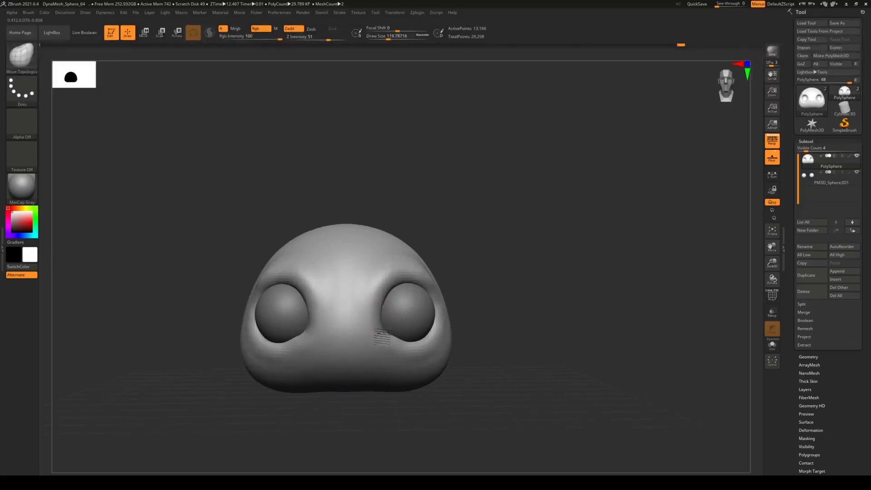
pyautogui.moveTo(545, 295); pyautogui.dragTo(508, 298)
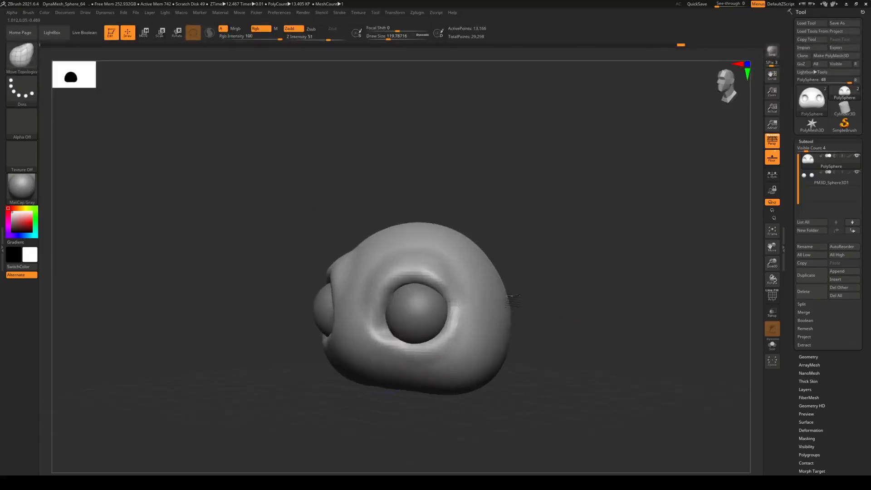
pyautogui.moveTo(315, 395)
pyautogui.mouseDown()
pyautogui.moveTo(372, 399)
pyautogui.moveTo(313, 406)
pyautogui.mouseUp()
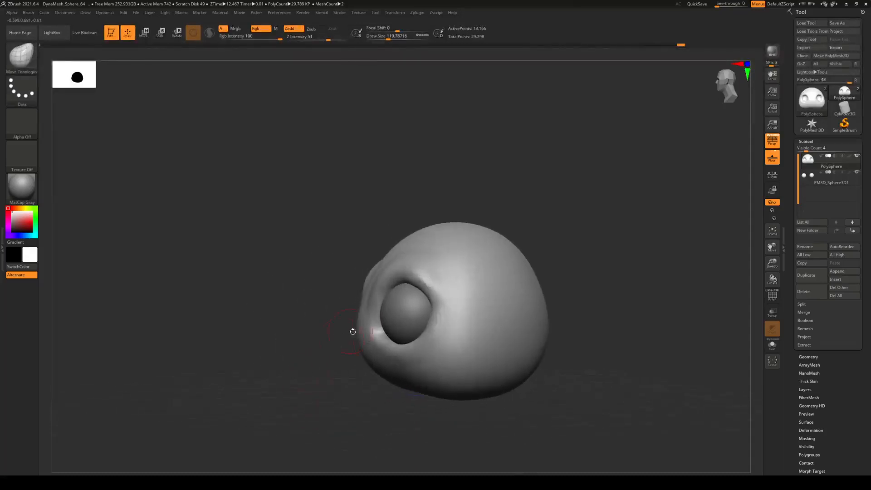
pyautogui.moveTo(318, 379); pyautogui.dragTo(380, 343)
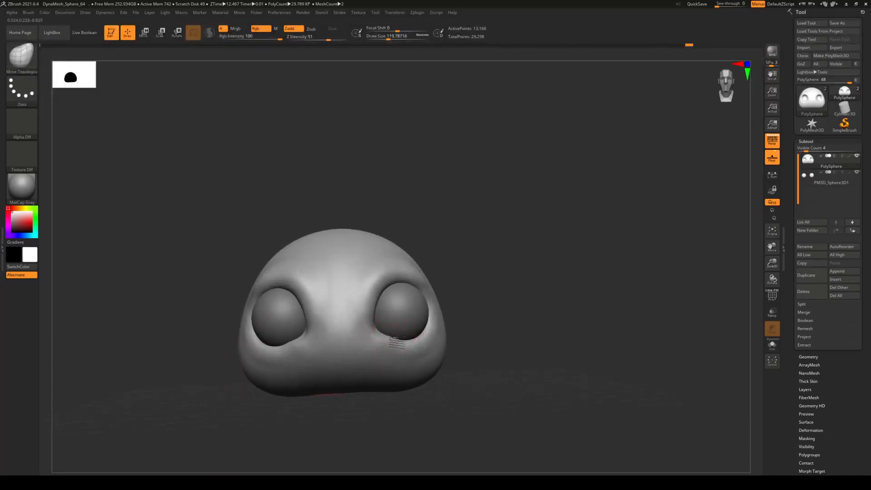
pyautogui.moveTo(533, 295)
pyautogui.mouseDown()
pyautogui.moveTo(585, 293)
pyautogui.moveTo(550, 288)
pyautogui.moveTo(575, 288)
pyautogui.moveTo(554, 295)
pyautogui.moveTo(558, 281)
pyautogui.moveTo(535, 290)
pyautogui.moveTo(543, 287)
pyautogui.mouseUp()
pyautogui.press('ctrl')
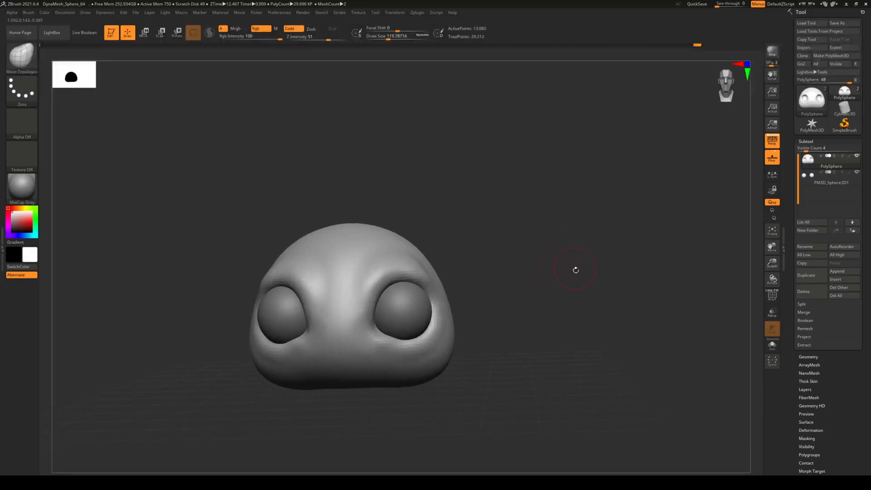
pyautogui.keyDown('alt'); pyautogui.moveTo(593, 258); pyautogui.dragTo(539, 285); pyautogui.keyUp('alt')
pyautogui.press('ctrl')
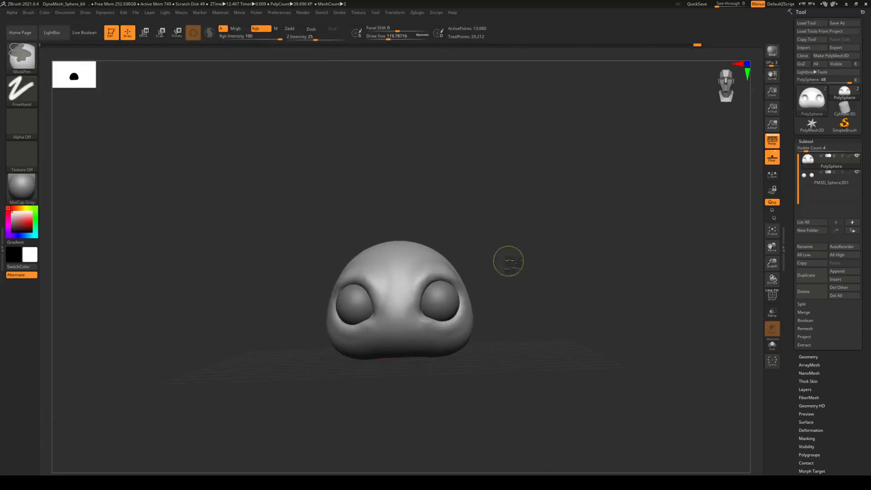
pyautogui.keyDown('ctrl'); pyautogui.click(511, 259); pyautogui.keyUp('ctrl')
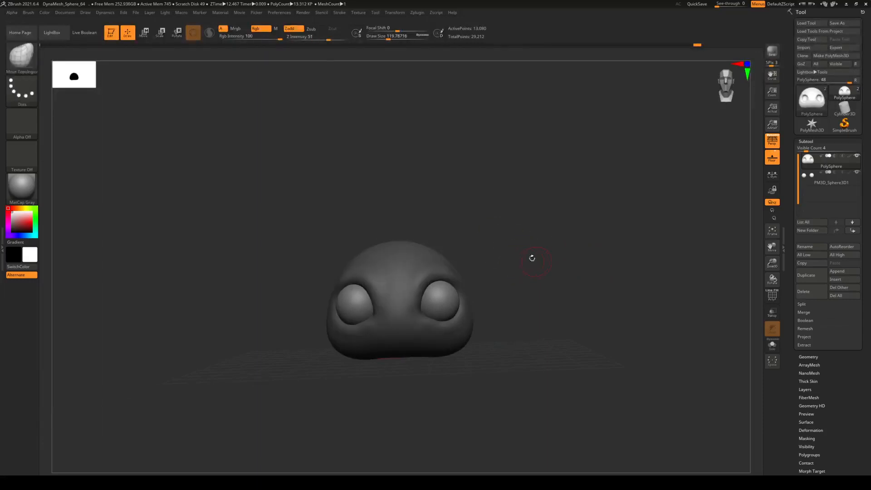
pyautogui.keyDown('ctrl'); pyautogui.click(531, 255); pyautogui.keyUp('ctrl')
pyautogui.moveTo(498, 226)
pyautogui.keyDown('ctrl'); pyautogui.mouseDown()
pyautogui.moveTo(576, 294)
pyautogui.moveTo(541, 291)
pyautogui.mouseUp(); pyautogui.keyUp('ctrl')
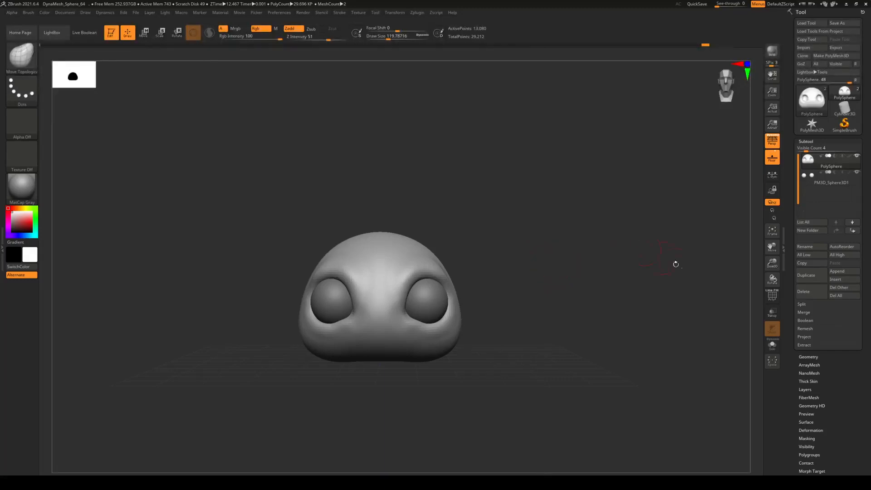
# Step: Append a Sphere3D as a new subtool for the nose and make it the active subtool
pyautogui.click(838, 272)
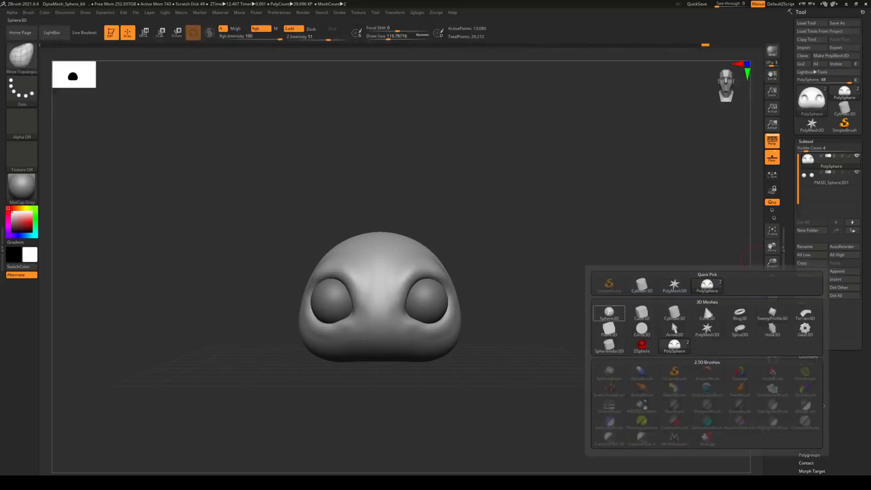
pyautogui.click(608, 313)
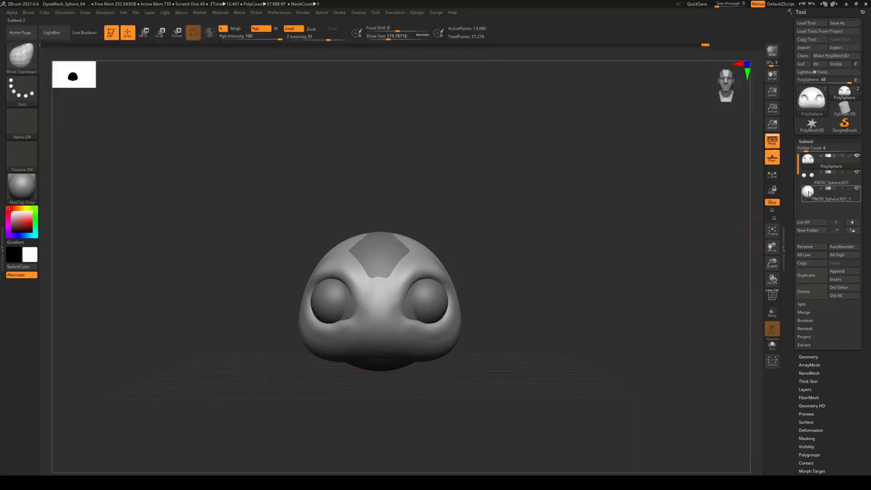
pyautogui.click(809, 193)
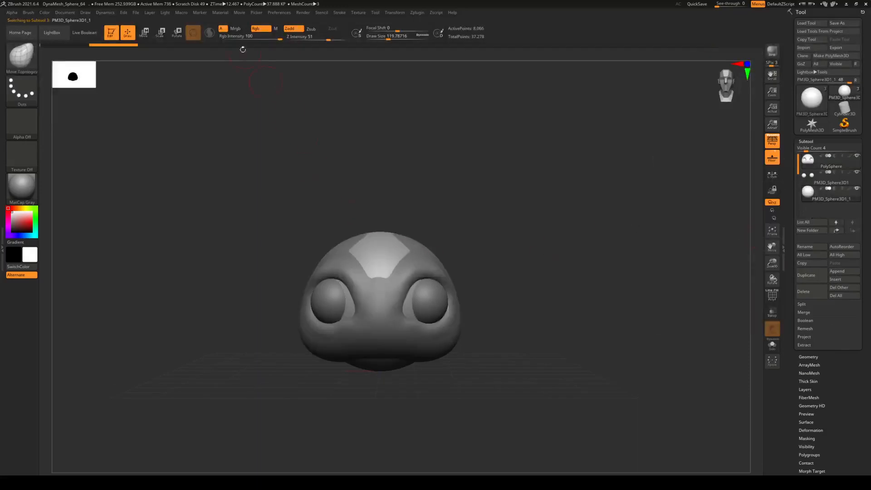
# Step: Move the nose sphere forward out of the head, scale it down to nose size and set it back against the face
pyautogui.click(144, 32)
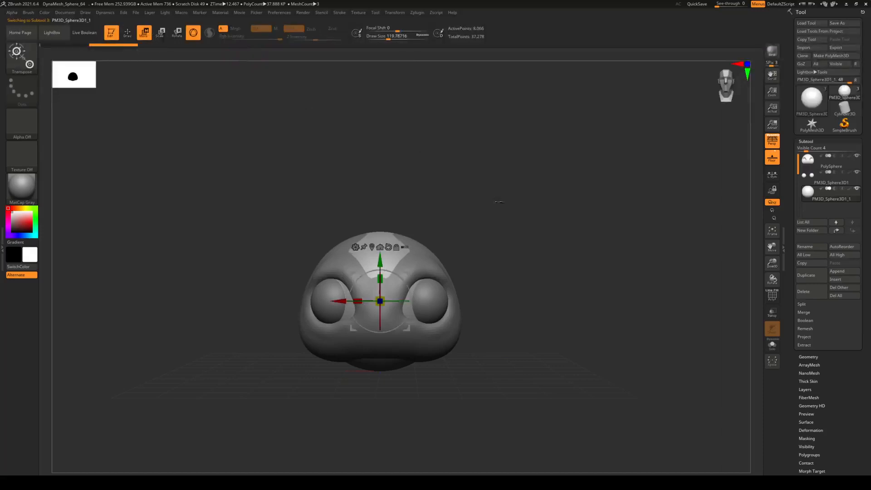
pyautogui.moveTo(584, 262); pyautogui.dragTo(555, 267)
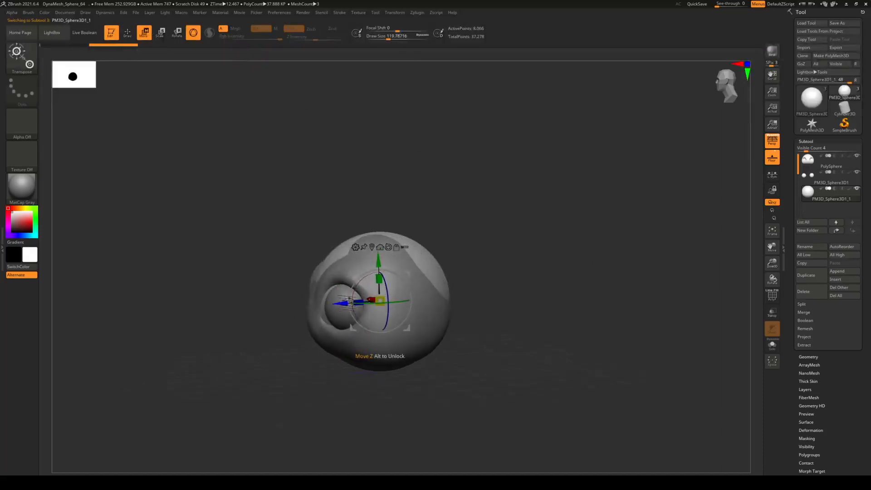
pyautogui.moveTo(347, 305); pyautogui.dragTo(229, 312)
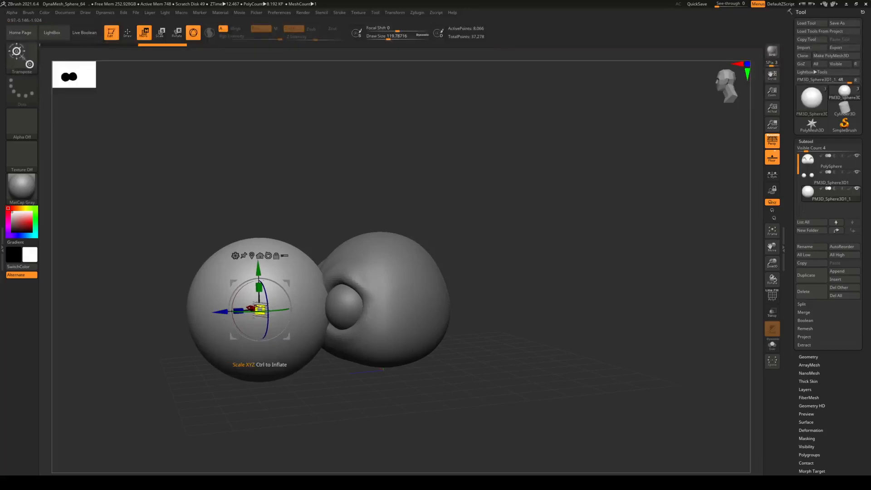
pyautogui.moveTo(259, 310); pyautogui.dragTo(329, 362)
pyautogui.moveTo(428, 250); pyautogui.dragTo(398, 256)
pyautogui.moveTo(223, 309); pyautogui.dragTo(269, 310)
pyautogui.moveTo(250, 380); pyautogui.dragTo(295, 382)
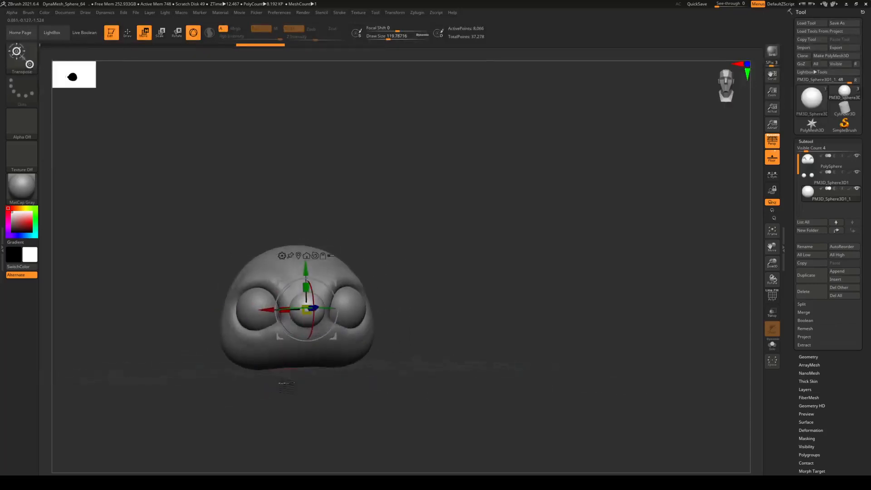
# Step: Lower the nose sphere to sit between and slightly below the eyes, and return to Draw mode
pyautogui.moveTo(451, 249); pyautogui.dragTo(448, 246)
pyautogui.moveTo(307, 267); pyautogui.dragTo(307, 277)
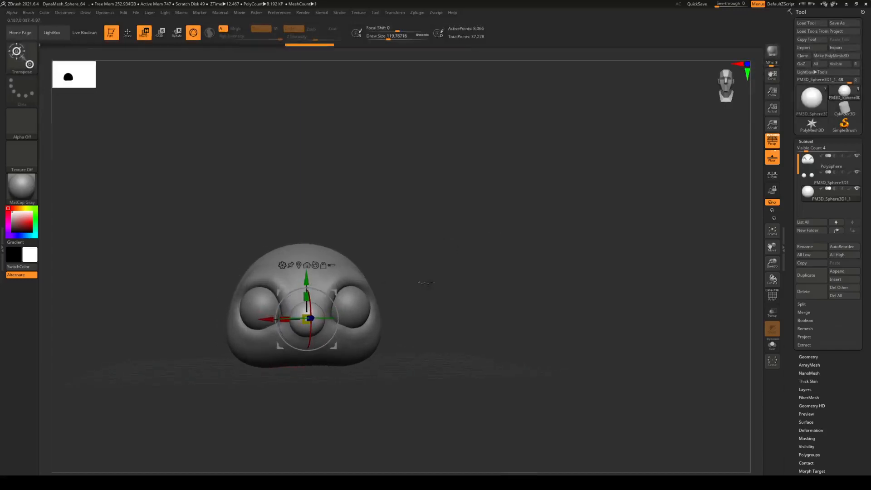
pyautogui.moveTo(471, 298); pyautogui.dragTo(472, 298)
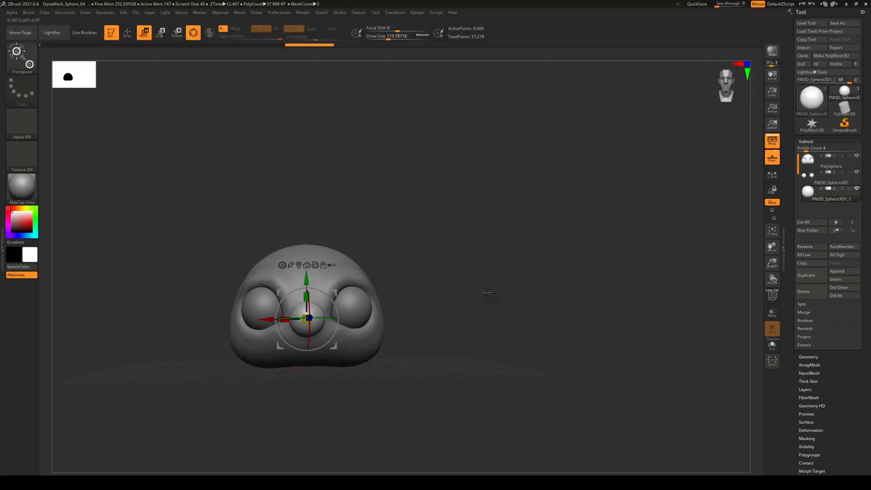
pyautogui.moveTo(312, 277); pyautogui.dragTo(313, 287)
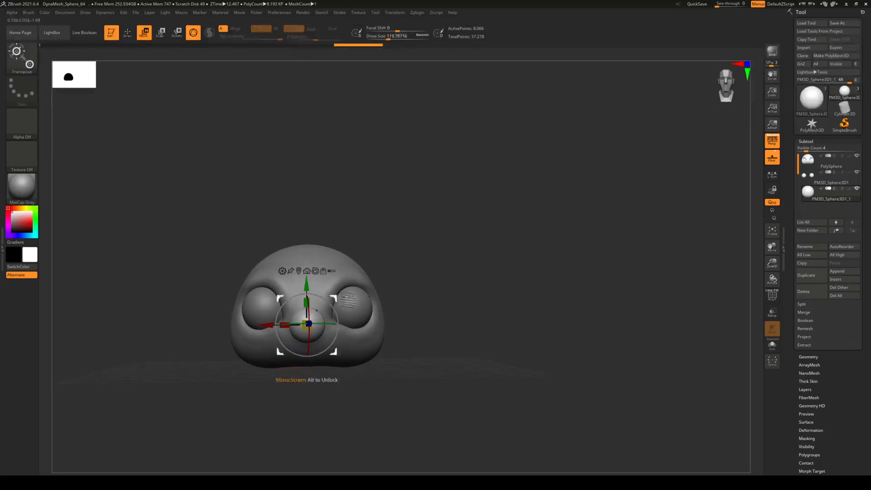
pyautogui.click(127, 32)
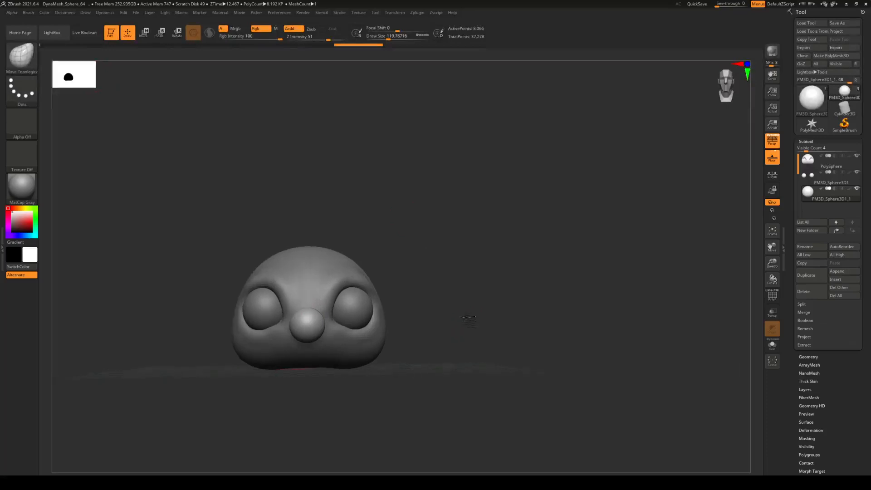
pyautogui.keyDown('alt'); pyautogui.moveTo(442, 325); pyautogui.dragTo(514, 303); pyautogui.keyUp('alt')
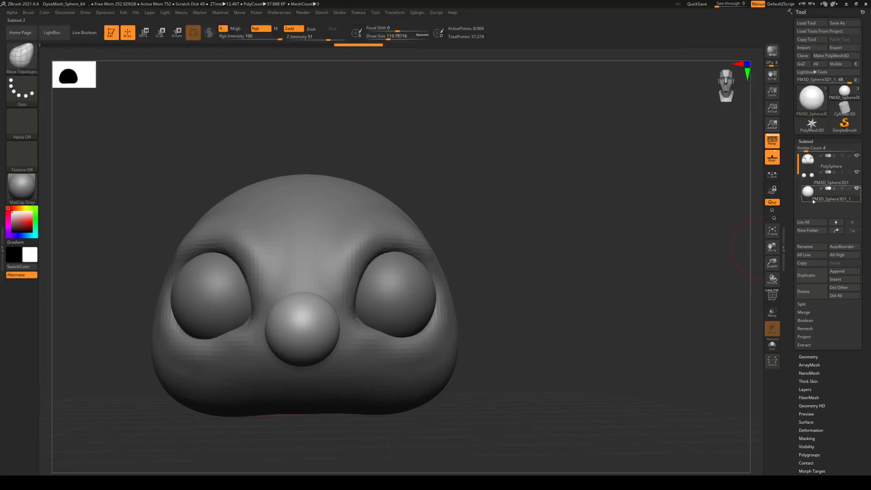
pyautogui.moveTo(812, 196)
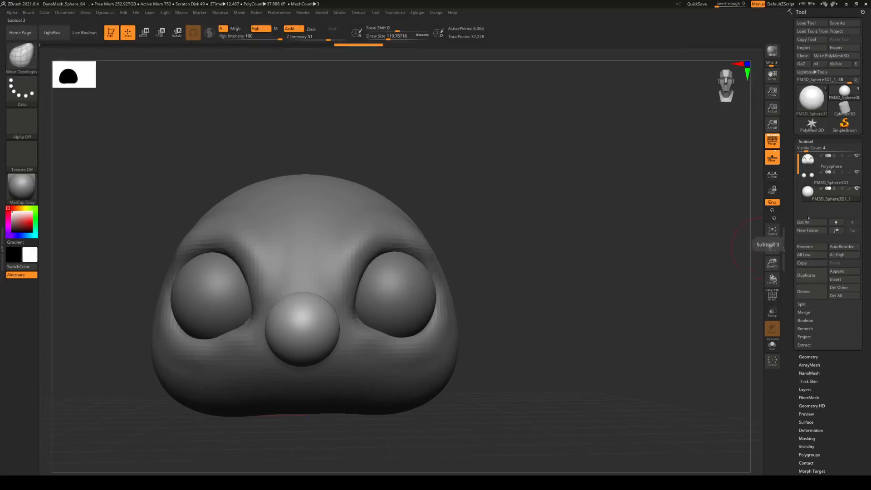
pyautogui.click(808, 356)
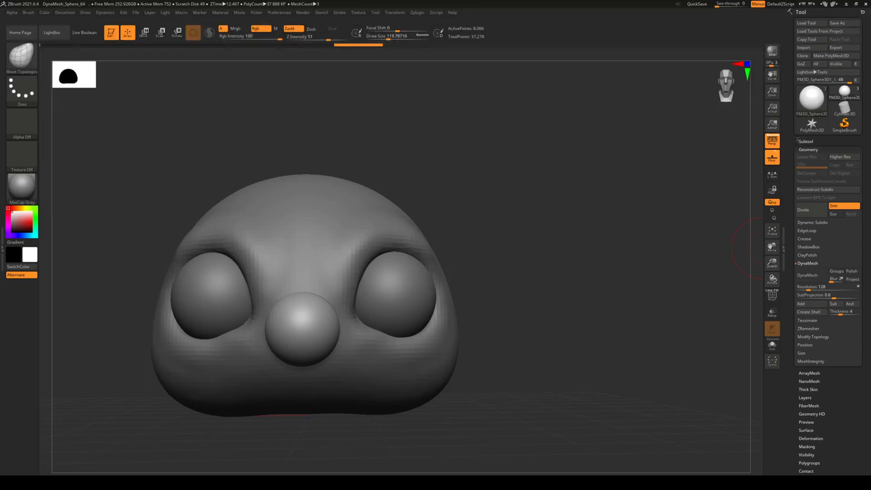
pyautogui.click(805, 141)
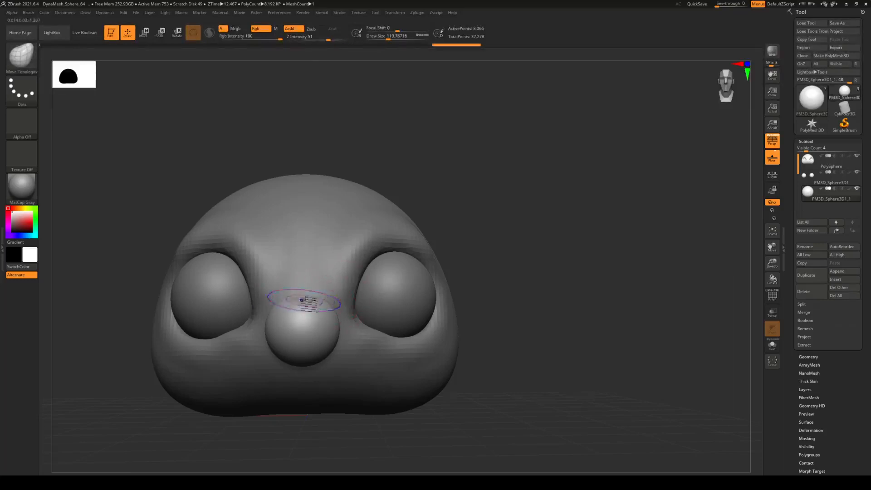
# Step: Shape the nose sphere with the Move Topological brush, flattening its top and tapering its underside into a rounded triangle
pyautogui.press('shift')
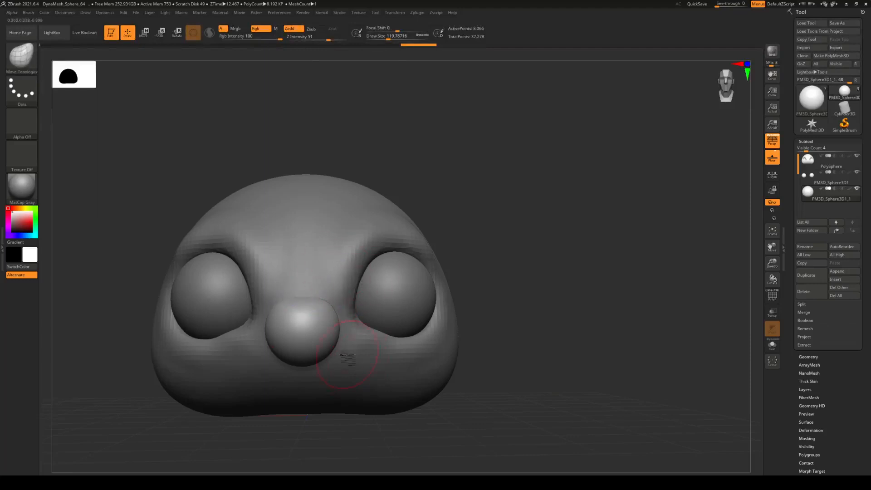
pyautogui.moveTo(331, 355); pyautogui.dragTo(324, 348)
pyautogui.moveTo(504, 320)
pyautogui.mouseDown()
pyautogui.moveTo(529, 311)
pyautogui.moveTo(499, 316)
pyautogui.moveTo(465, 301)
pyautogui.mouseUp()
pyautogui.press('shift')
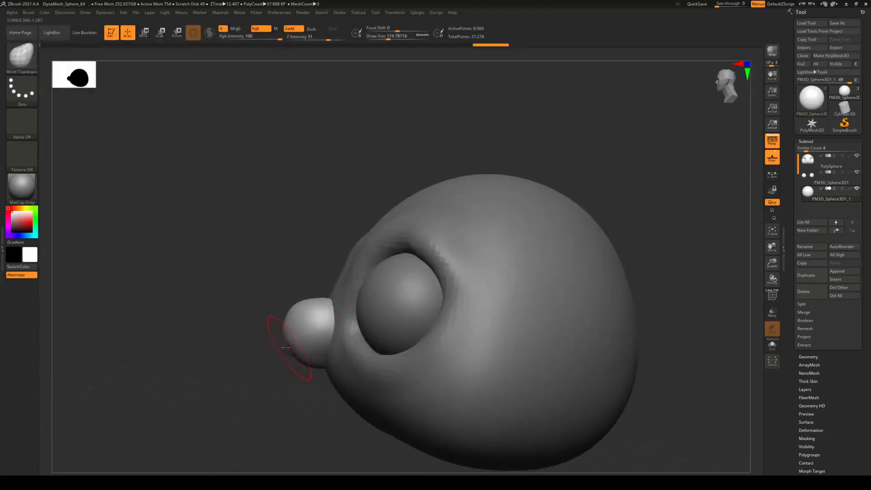
pyautogui.moveTo(291, 350)
pyautogui.mouseDown()
pyautogui.moveTo(325, 382)
pyautogui.moveTo(331, 377)
pyautogui.moveTo(321, 381)
pyautogui.mouseUp()
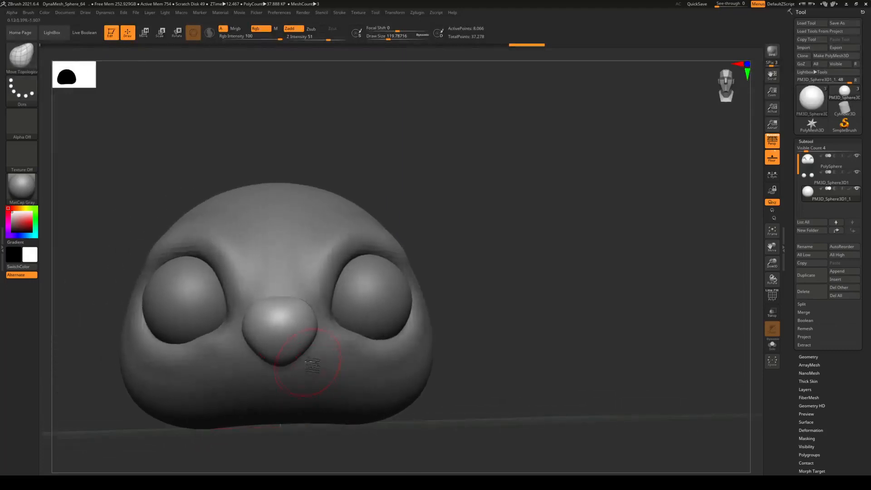
# Step: Reduce the draw size to 28.75, mask a round nostril patch on the nose's lower side, and invert the mask
pyautogui.moveTo(533, 321)
pyautogui.mouseDown()
pyautogui.moveTo(525, 325)
pyautogui.moveTo(573, 305)
pyautogui.mouseUp()
pyautogui.moveTo(565, 255)
pyautogui.mouseDown()
pyautogui.moveTo(599, 281)
pyautogui.moveTo(590, 280)
pyautogui.mouseUp()
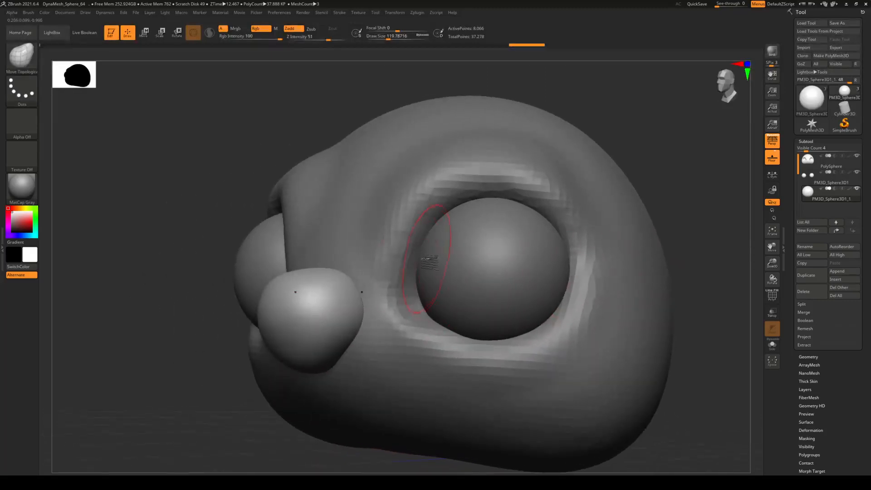
pyautogui.press('space')
pyautogui.press('space')
pyautogui.moveTo(372, 255); pyautogui.dragTo(359, 255)
pyautogui.moveTo(332, 288); pyautogui.dragTo(344, 273)
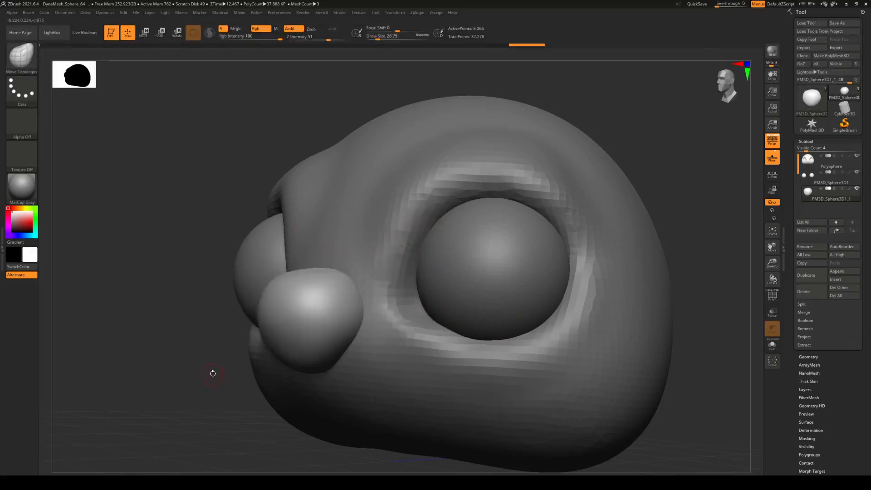
pyautogui.moveTo(211, 373); pyautogui.dragTo(204, 379)
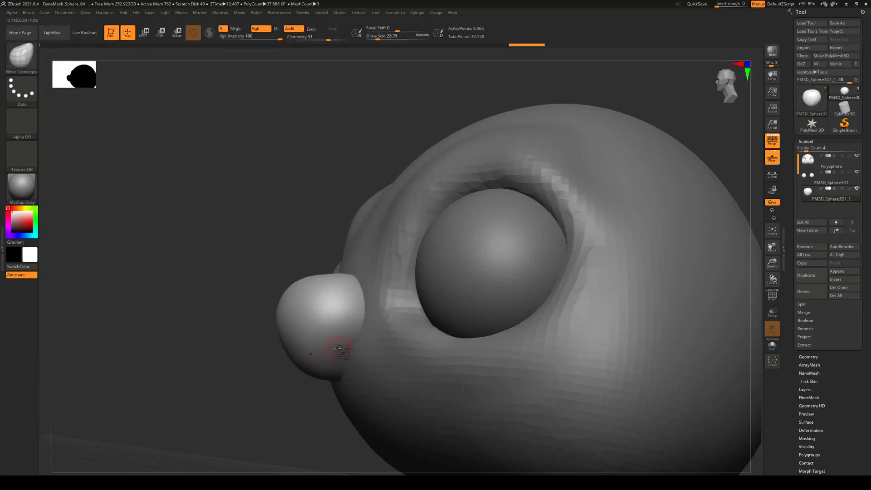
pyautogui.press('ctrl')
pyautogui.moveTo(332, 366)
pyautogui.keyDown('ctrl'); pyautogui.mouseDown()
pyautogui.moveTo(324, 344)
pyautogui.moveTo(341, 337)
pyautogui.moveTo(354, 347)
pyautogui.moveTo(336, 334)
pyautogui.moveTo(325, 343)
pyautogui.mouseUp(); pyautogui.keyUp('ctrl')
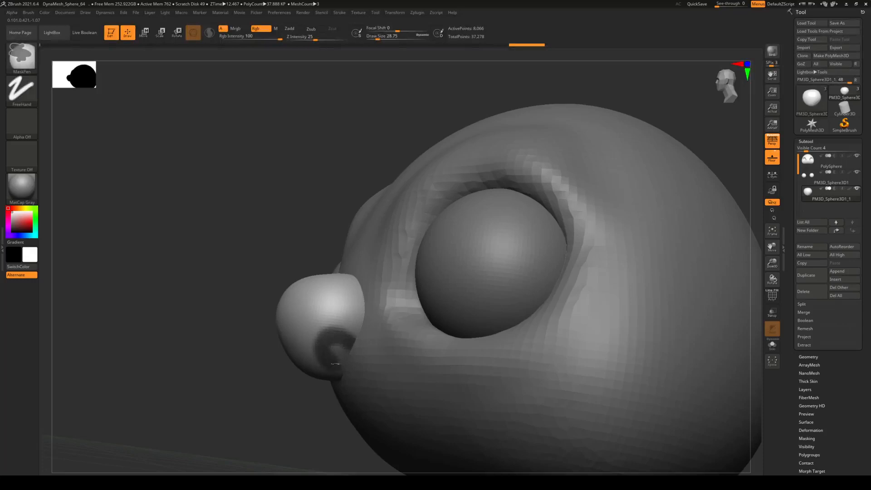
pyautogui.keyDown('ctrl'); pyautogui.moveTo(341, 373); pyautogui.dragTo(337, 339); pyautogui.keyUp('ctrl')
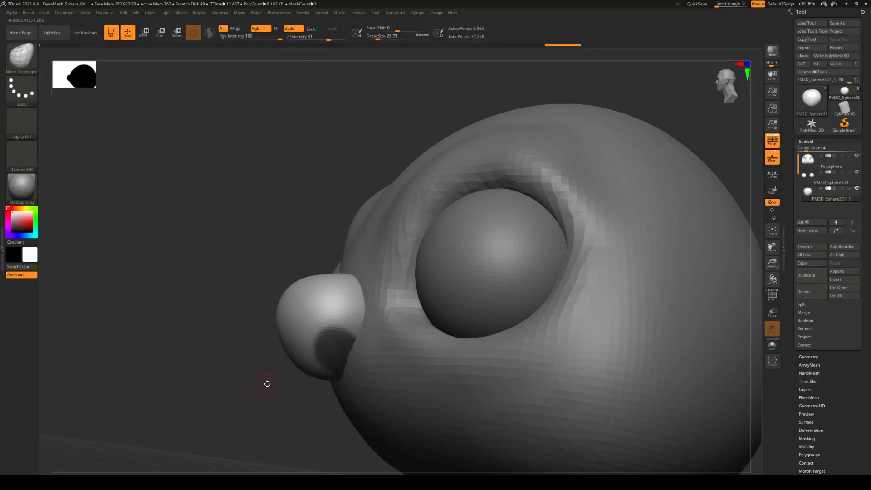
pyautogui.press('ctrl')
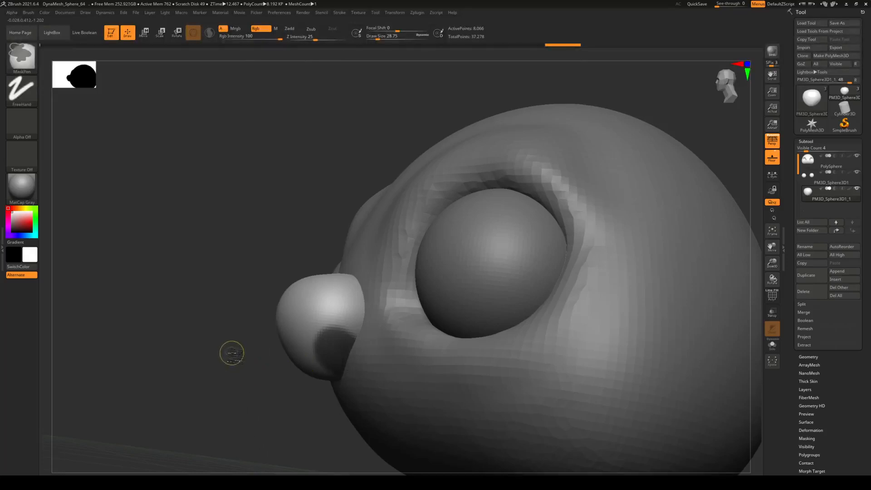
pyautogui.keyDown('ctrl'); pyautogui.click(232, 353); pyautogui.keyUp('ctrl')
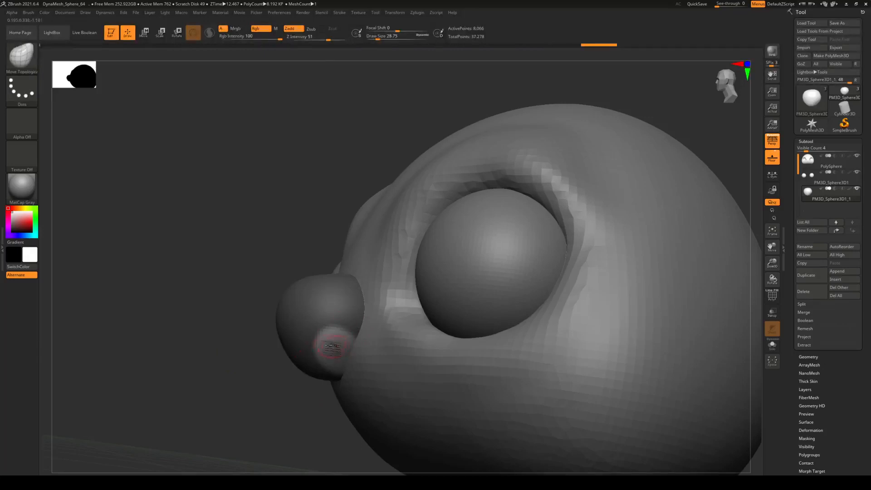
# Step: Carve the unmasked nostril patch into the nose with the ClayBuildup brush
pyautogui.click(24, 64)
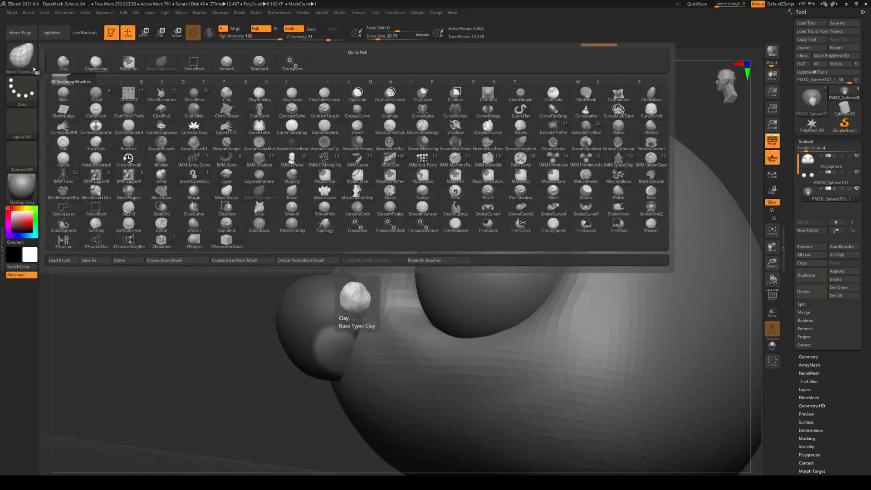
pyautogui.click(96, 62)
pyautogui.click(16, 70)
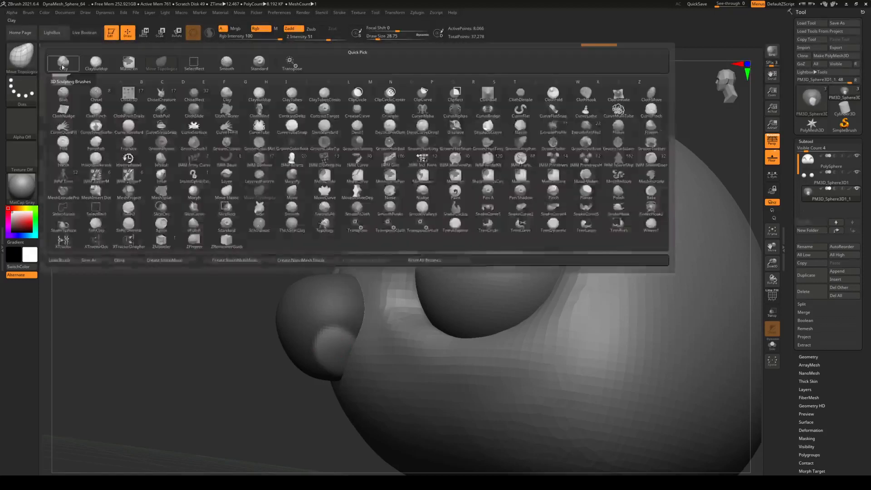
pyautogui.click(97, 63)
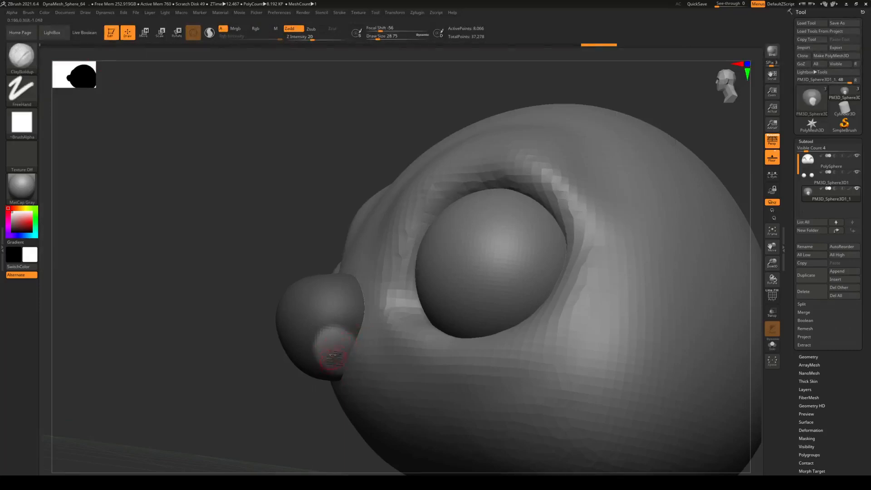
pyautogui.moveTo(350, 323); pyautogui.dragTo(337, 340)
pyautogui.hotkey('ctrl', 'z')
pyautogui.moveTo(346, 345)
pyautogui.mouseDown()
pyautogui.moveTo(337, 360)
pyautogui.moveTo(316, 339)
pyautogui.mouseUp()
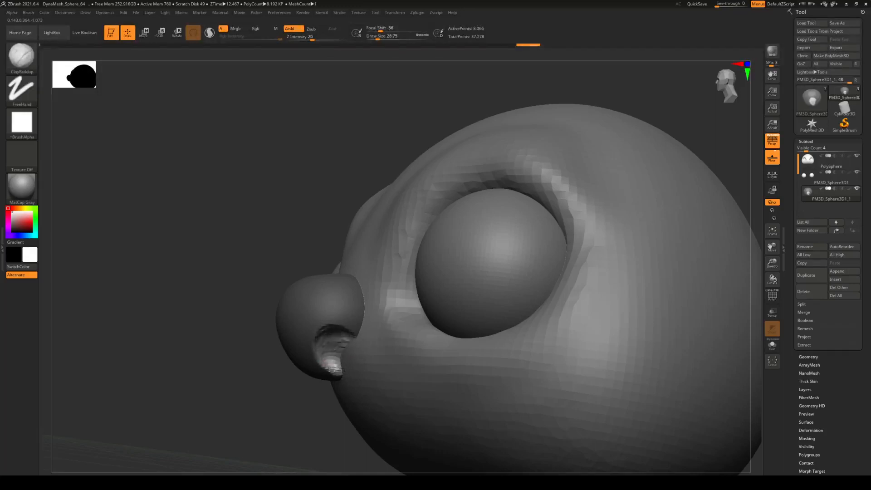
pyautogui.moveTo(324, 361); pyautogui.dragTo(330, 353)
pyautogui.moveTo(247, 398)
pyautogui.mouseDown()
pyautogui.moveTo(280, 404)
pyautogui.moveTo(307, 396)
pyautogui.moveTo(249, 404)
pyautogui.moveTo(242, 383)
pyautogui.mouseUp()
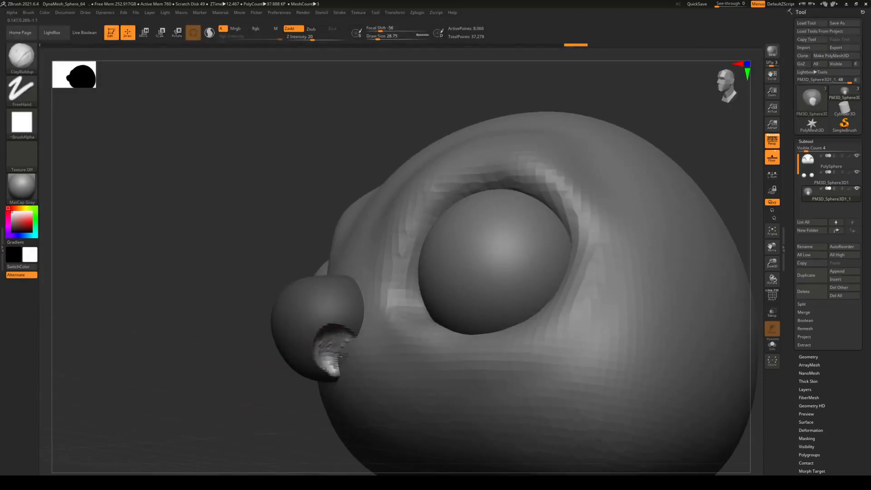
pyautogui.moveTo(339, 327)
pyautogui.mouseDown()
pyautogui.moveTo(321, 359)
pyautogui.moveTo(328, 368)
pyautogui.moveTo(321, 361)
pyautogui.mouseUp()
pyautogui.moveTo(266, 377)
pyautogui.mouseDown()
pyautogui.moveTo(254, 379)
pyautogui.moveTo(290, 401)
pyautogui.moveTo(265, 373)
pyautogui.mouseUp()
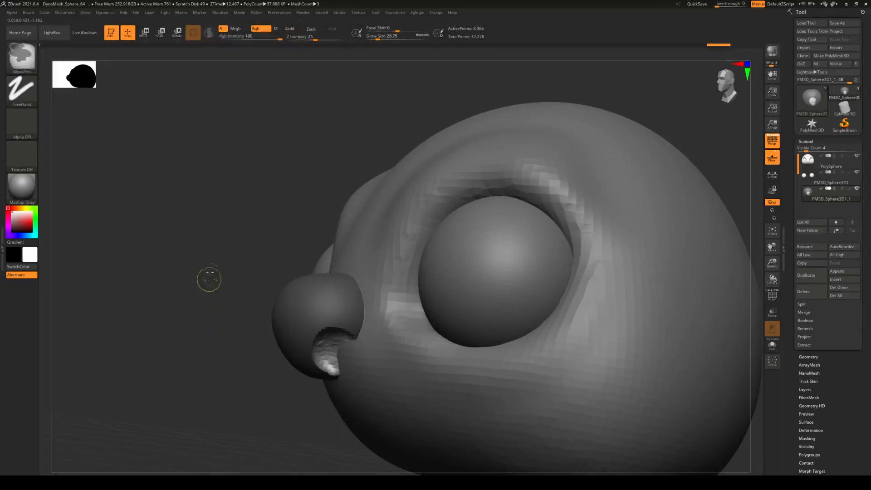
# Step: Clear the mask from the nose and smooth the inside of the carved nostril
pyautogui.keyDown('ctrl'); pyautogui.moveTo(209, 279); pyautogui.dragTo(233, 360); pyautogui.keyUp('ctrl')
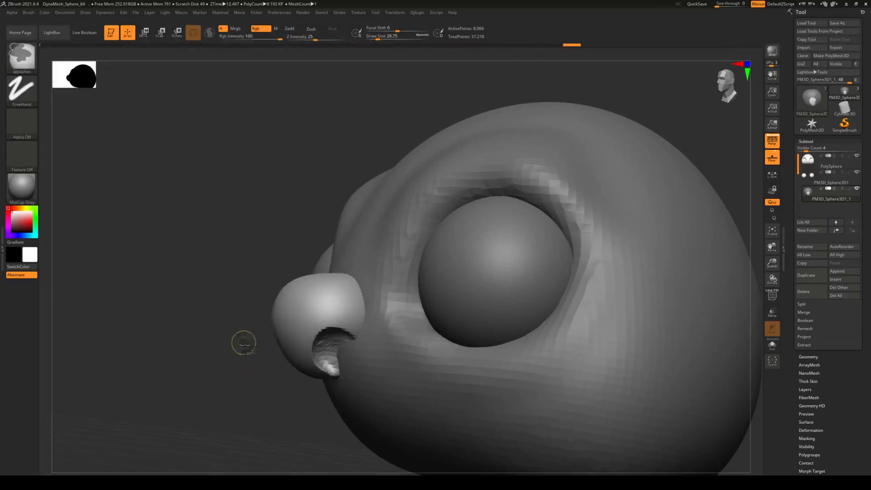
pyautogui.moveTo(264, 373); pyautogui.dragTo(255, 395)
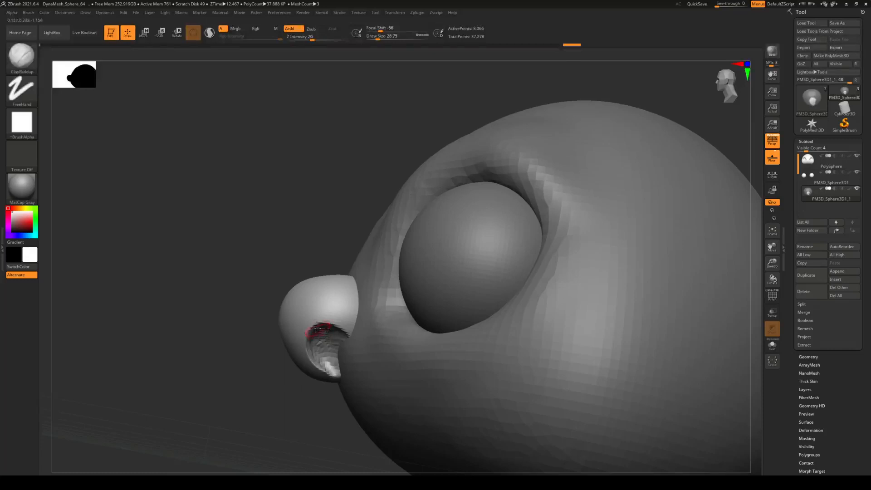
pyautogui.press('shift')
pyautogui.moveTo(329, 323)
pyautogui.keyDown('shift'); pyautogui.mouseDown()
pyautogui.moveTo(344, 335)
pyautogui.moveTo(326, 340)
pyautogui.moveTo(315, 366)
pyautogui.moveTo(342, 370)
pyautogui.moveTo(317, 360)
pyautogui.moveTo(323, 353)
pyautogui.moveTo(333, 365)
pyautogui.mouseUp(); pyautogui.keyUp('shift')
pyautogui.moveTo(263, 363); pyautogui.dragTo(521, 274)
pyautogui.keyDown('alt'); pyautogui.moveTo(551, 259); pyautogui.dragTo(414, 295); pyautogui.keyUp('alt')
pyautogui.moveTo(520, 299); pyautogui.dragTo(457, 304)
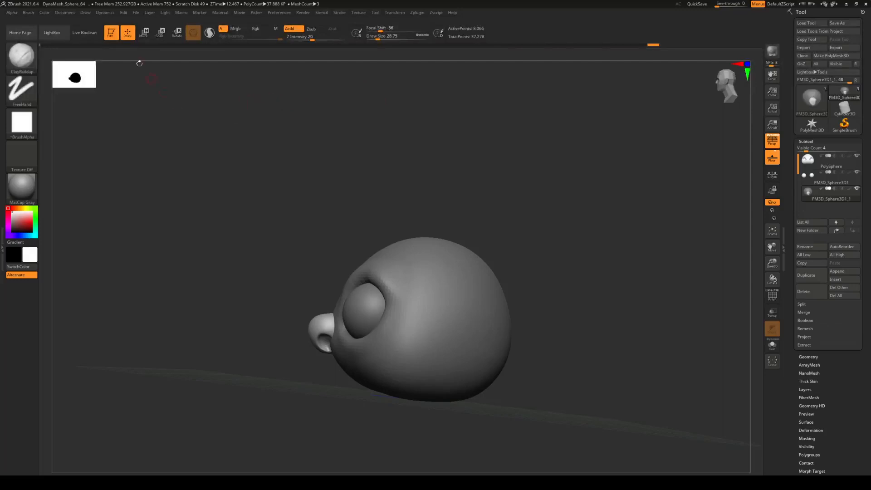
# Step: Adjust the nose's placement against the face with the Move gizmo, and return to Draw mode
pyautogui.click(143, 33)
pyautogui.moveTo(289, 327); pyautogui.dragTo(282, 358)
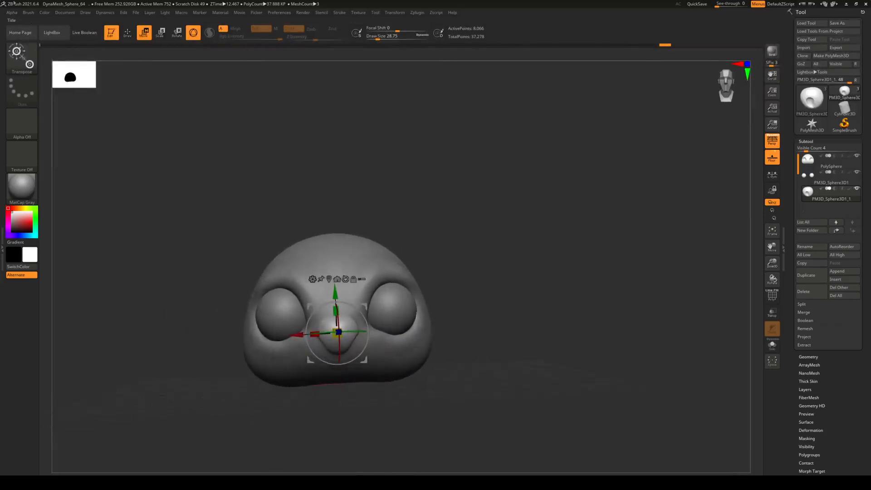
pyautogui.moveTo(521, 303)
pyautogui.mouseDown()
pyautogui.moveTo(477, 305)
pyautogui.moveTo(521, 301)
pyautogui.mouseUp()
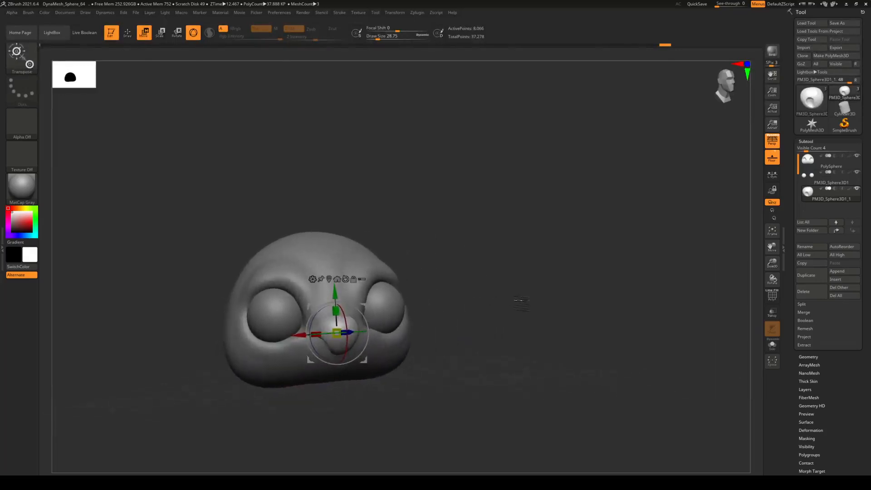
pyautogui.click(127, 32)
pyautogui.moveTo(515, 282); pyautogui.dragTo(455, 279)
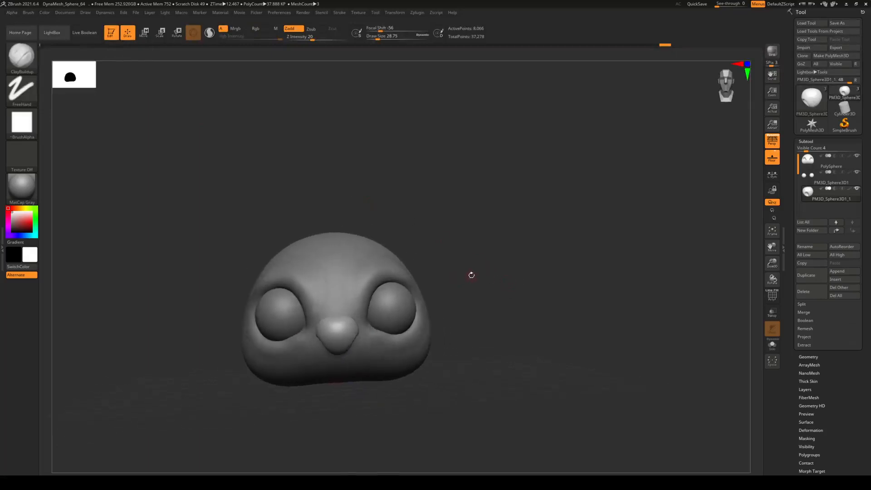
# Step: Bring up the angel.png reference to compare it with the sculpted head, and put it away
pyautogui.moveTo(2, 107); pyautogui.dragTo(565, 108)
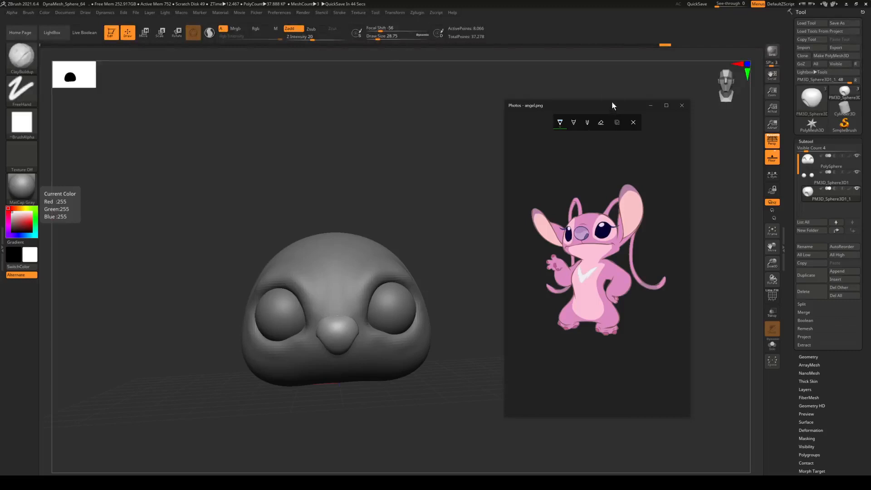
pyautogui.moveTo(612, 106); pyautogui.dragTo(611, 120)
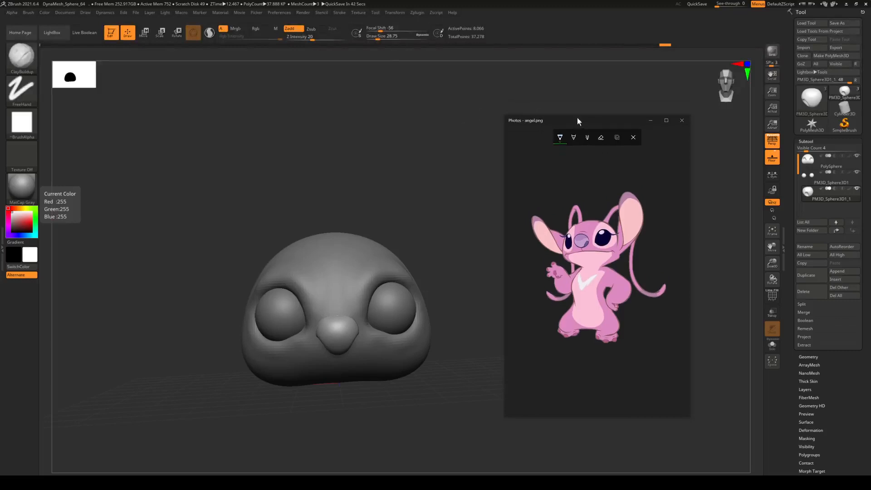
pyautogui.moveTo(564, 122); pyautogui.dragTo(0, 68)
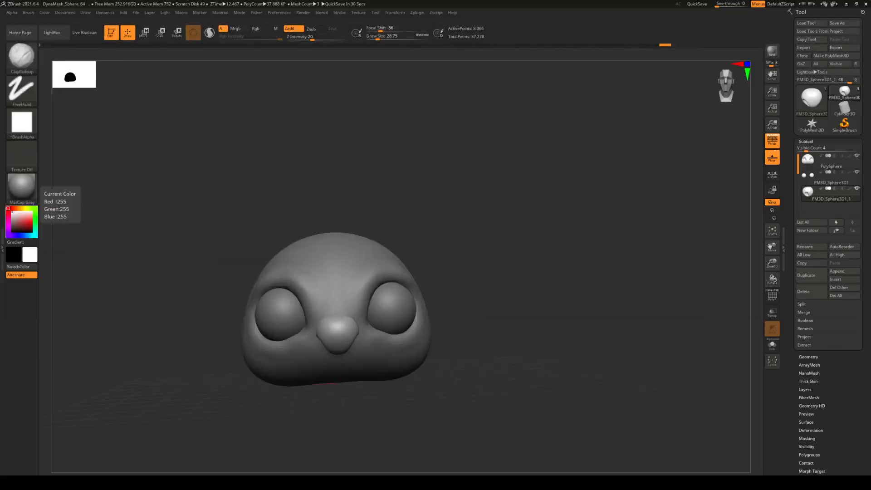
# Step: Make the head (PolySphere) the active subtool, build up clay just above the nose and smooth it out
pyautogui.click(811, 163)
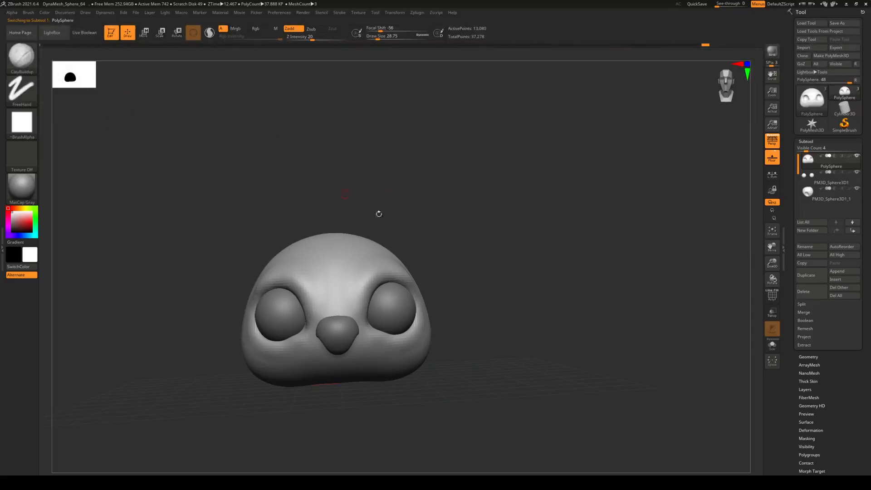
pyautogui.moveTo(513, 296)
pyautogui.mouseDown()
pyautogui.moveTo(499, 286)
pyautogui.moveTo(503, 299)
pyautogui.mouseUp()
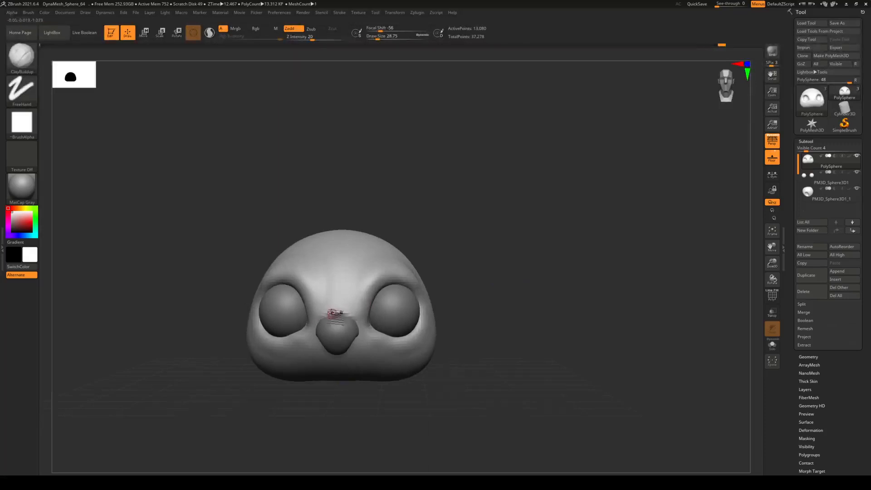
pyautogui.moveTo(502, 271)
pyautogui.mouseDown()
pyautogui.moveTo(467, 275)
pyautogui.moveTo(502, 258)
pyautogui.moveTo(536, 257)
pyautogui.moveTo(490, 260)
pyautogui.mouseUp()
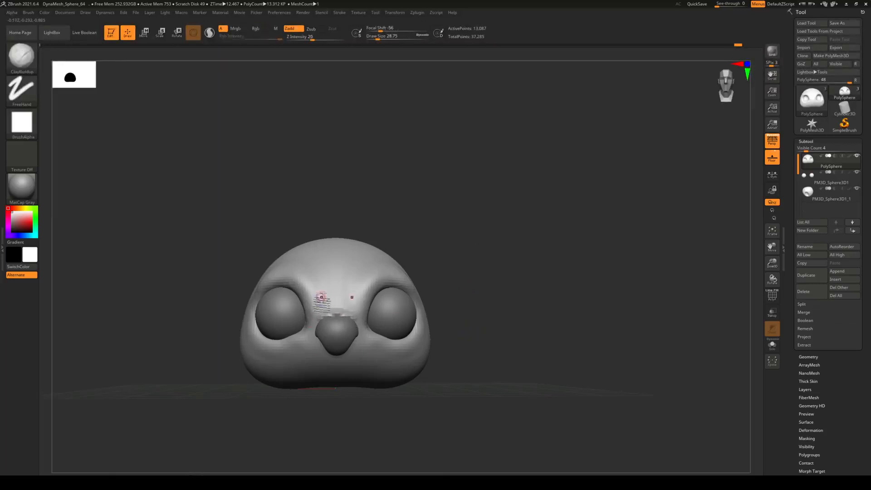
pyautogui.press('shift')
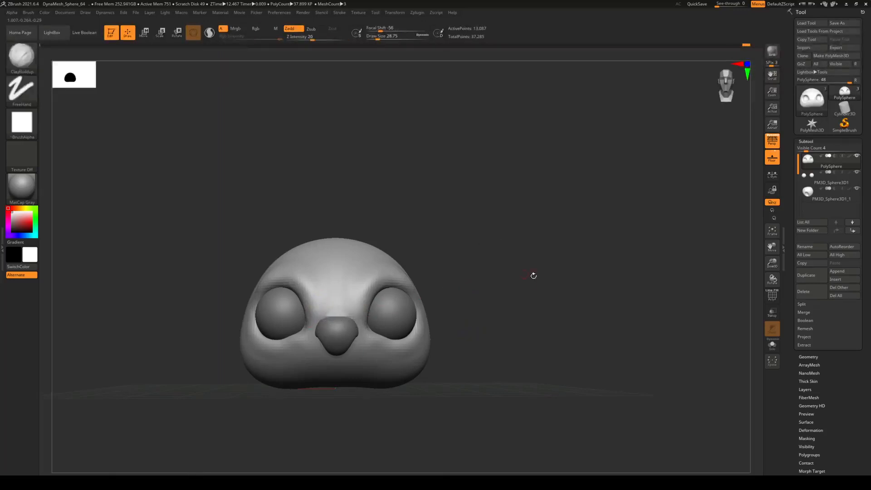
# Step: Enlarge the draw size to about 68, add clay around the top of the nose and smooth it into the face
pyautogui.press('space')
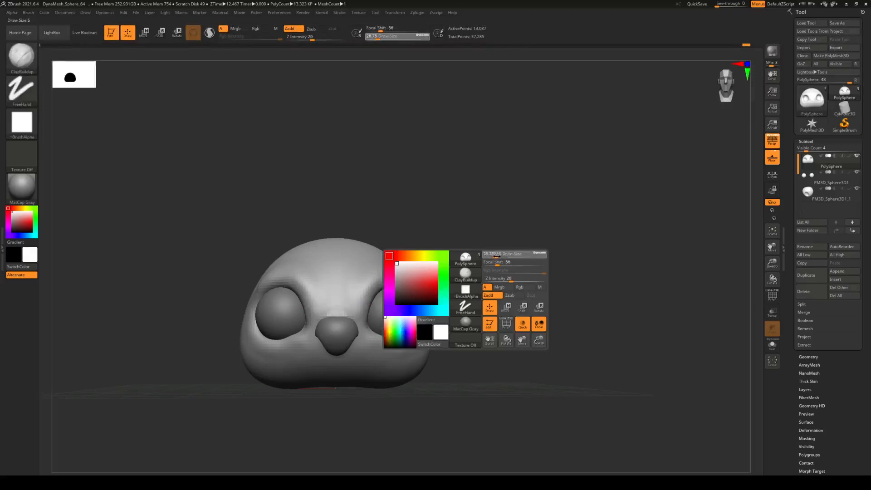
pyautogui.moveTo(499, 255); pyautogui.dragTo(501, 256)
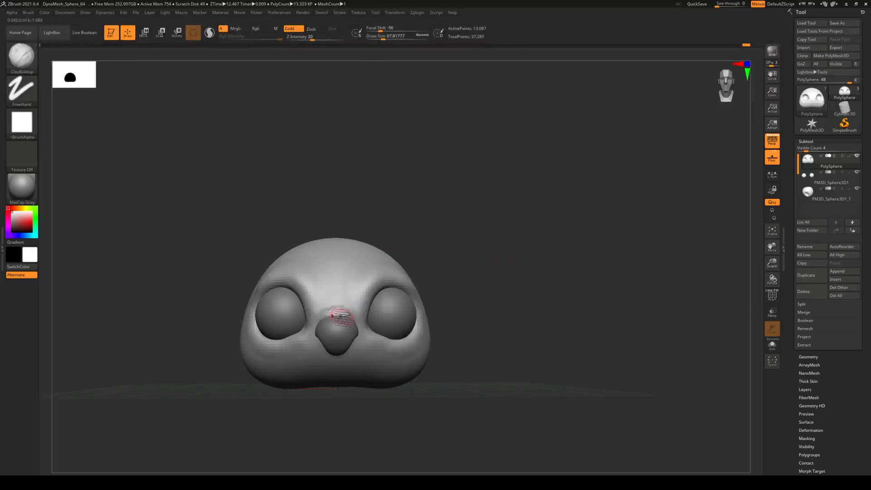
pyautogui.hotkey('ctrl', 'z')
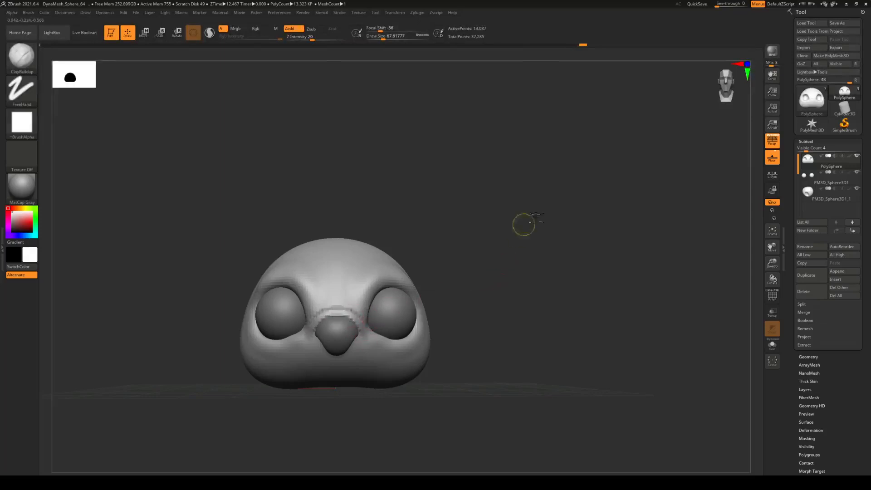
pyautogui.moveTo(341, 295)
pyautogui.keyDown('shift'); pyautogui.mouseDown()
pyautogui.moveTo(364, 338)
pyautogui.moveTo(325, 307)
pyautogui.mouseUp(); pyautogui.keyUp('shift')
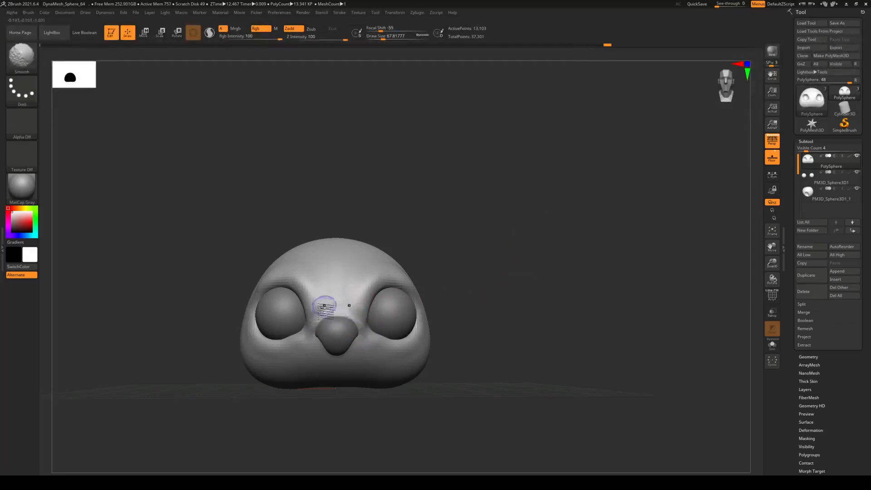
# Step: Build up clay on the forehead between the eyes with ClayBuildup and smooth it into the brow area
pyautogui.moveTo(507, 302); pyautogui.dragTo(364, 259)
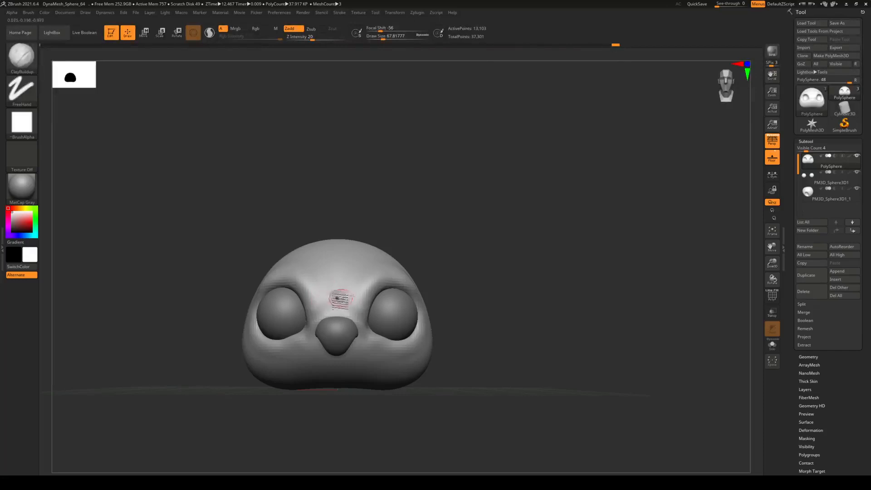
pyautogui.moveTo(356, 288)
pyautogui.mouseDown()
pyautogui.moveTo(322, 278)
pyautogui.moveTo(358, 267)
pyautogui.moveTo(322, 291)
pyautogui.mouseUp()
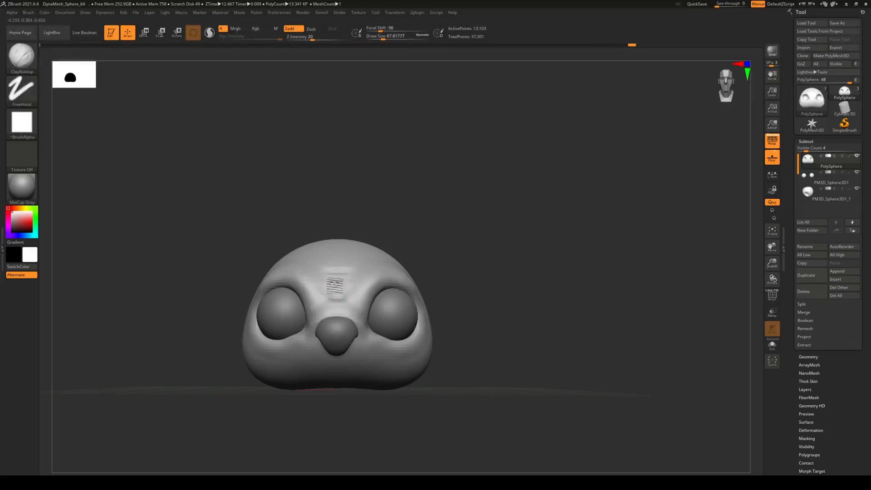
pyautogui.moveTo(513, 242)
pyautogui.mouseDown()
pyautogui.moveTo(473, 246)
pyautogui.moveTo(502, 239)
pyautogui.moveTo(511, 247)
pyautogui.mouseUp()
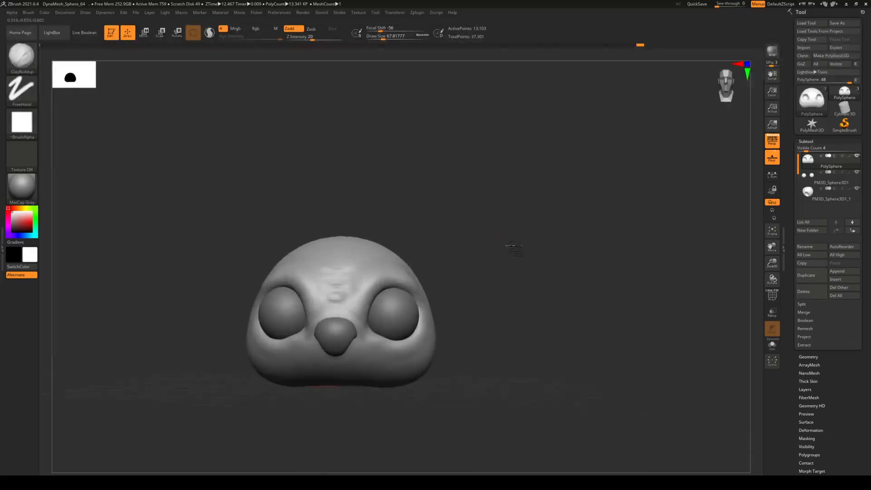
pyautogui.press('shift')
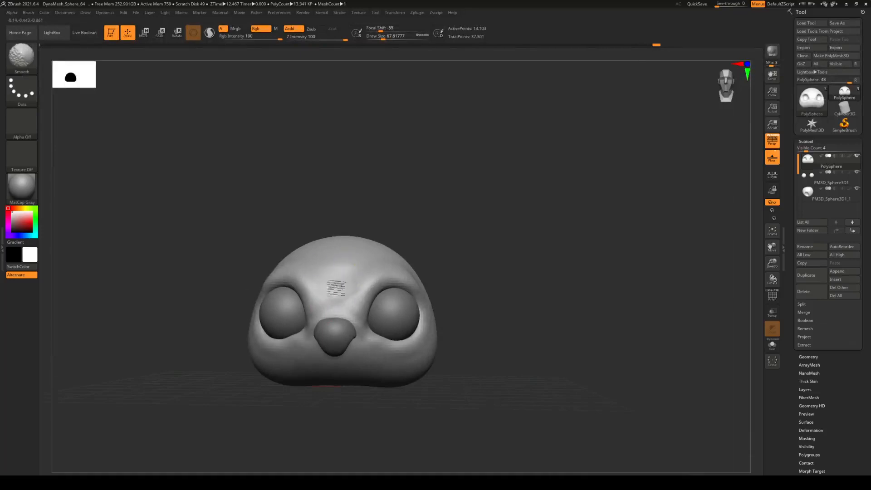
pyautogui.moveTo(501, 275)
pyautogui.mouseDown()
pyautogui.moveTo(541, 274)
pyautogui.moveTo(499, 272)
pyautogui.mouseUp()
pyautogui.press('shift')
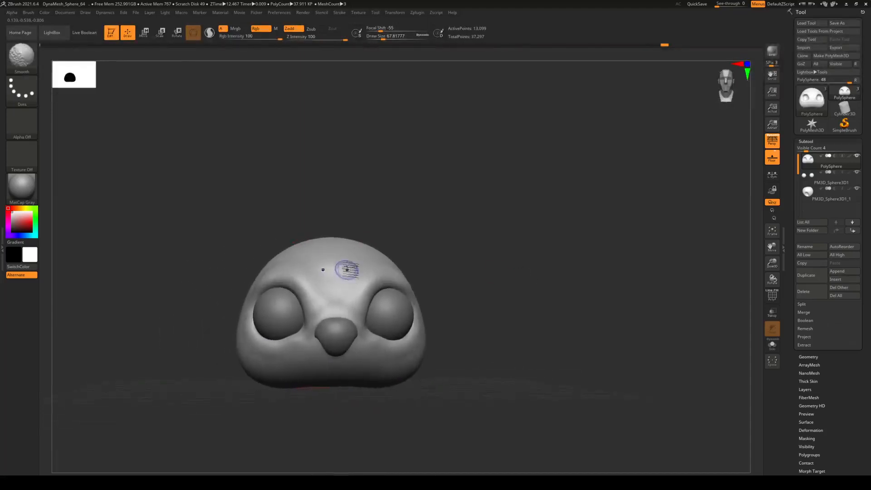
# Step: Build up a clay ridge across the lower face just beneath the nose, running out to both cheeks, with ClayBuildup
pyautogui.moveTo(582, 281); pyautogui.dragTo(458, 280)
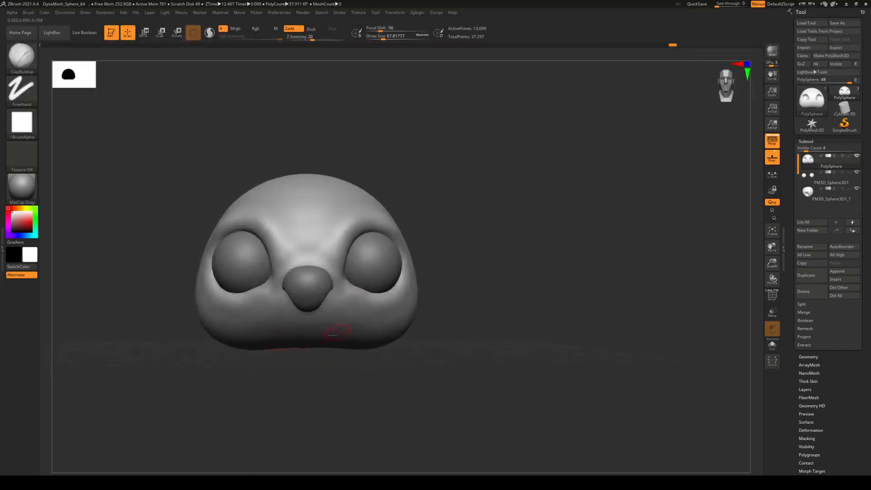
pyautogui.moveTo(309, 321)
pyautogui.mouseDown()
pyautogui.moveTo(321, 320)
pyautogui.moveTo(294, 317)
pyautogui.moveTo(387, 324)
pyautogui.moveTo(411, 302)
pyautogui.mouseUp()
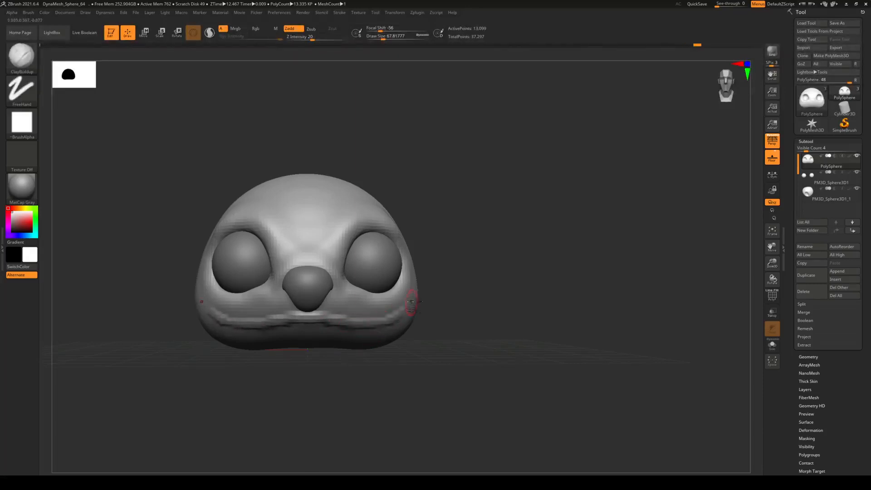
pyautogui.moveTo(521, 292); pyautogui.dragTo(559, 289)
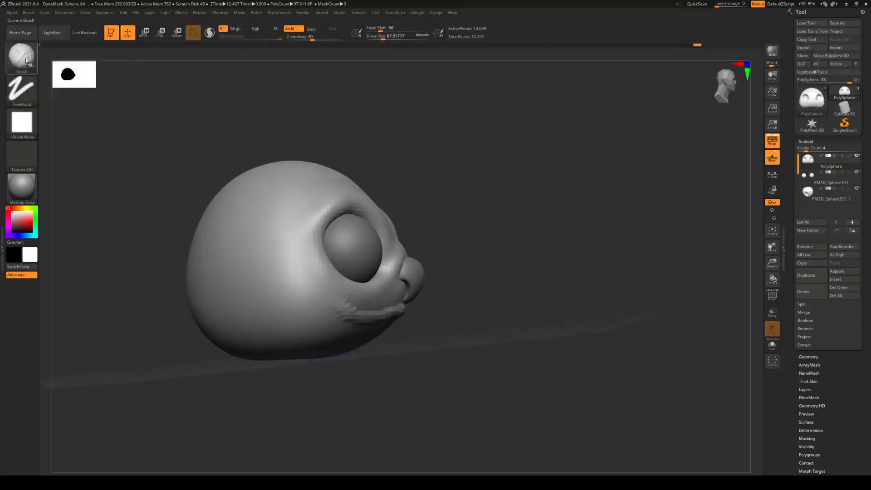
# Step: Switch to the Move Topological brush and enlarge the draw size to about 163
pyautogui.click(24, 58)
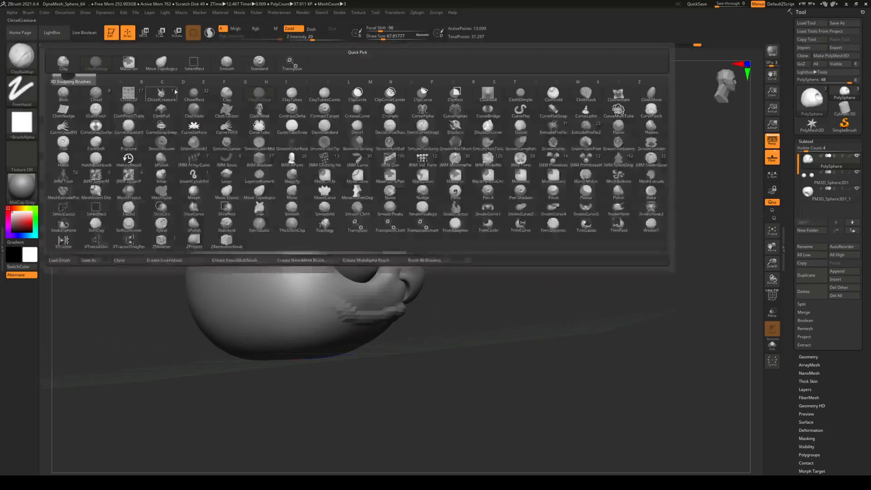
pyautogui.click(162, 65)
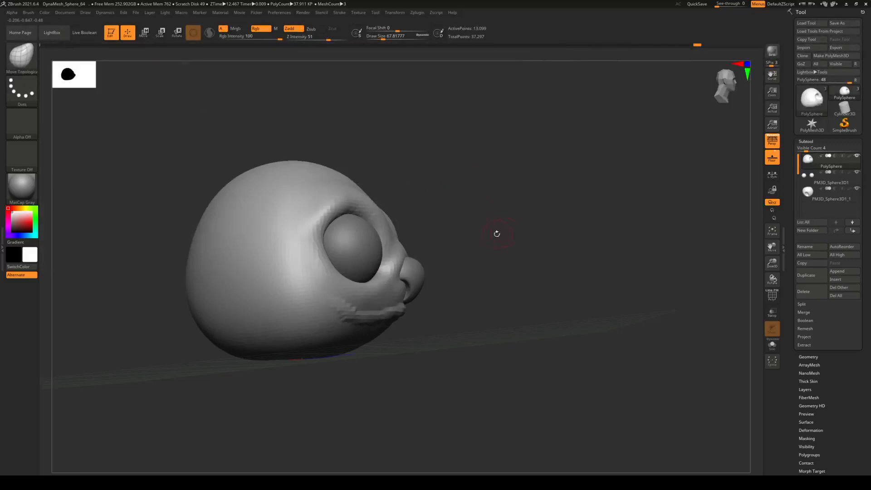
pyautogui.rightClick(493, 215)
pyautogui.moveTo(492, 213)
pyautogui.mouseDown()
pyautogui.moveTo(500, 212)
pyautogui.moveTo(335, 278)
pyautogui.mouseUp()
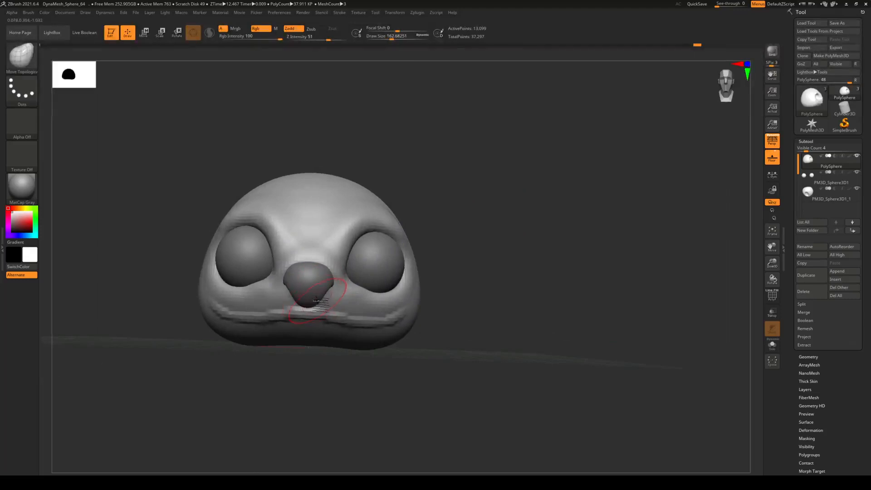
# Step: Mask the face above the mouth ridge and extend the mask around the sides and back of the head
pyautogui.press('ctrl')
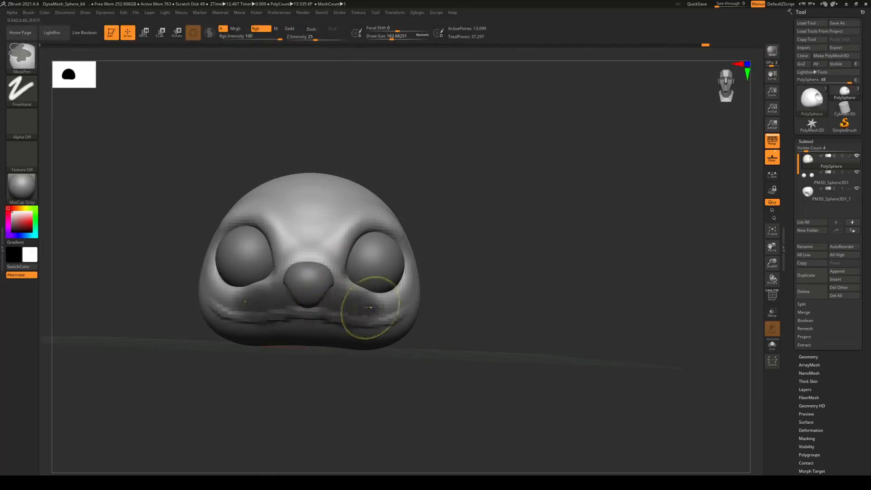
pyautogui.keyDown('ctrl'); pyautogui.moveTo(386, 307); pyautogui.dragTo(395, 303); pyautogui.keyUp('ctrl')
pyautogui.moveTo(483, 282)
pyautogui.mouseDown()
pyautogui.moveTo(549, 294)
pyautogui.moveTo(521, 287)
pyautogui.mouseUp()
pyautogui.press('ctrl')
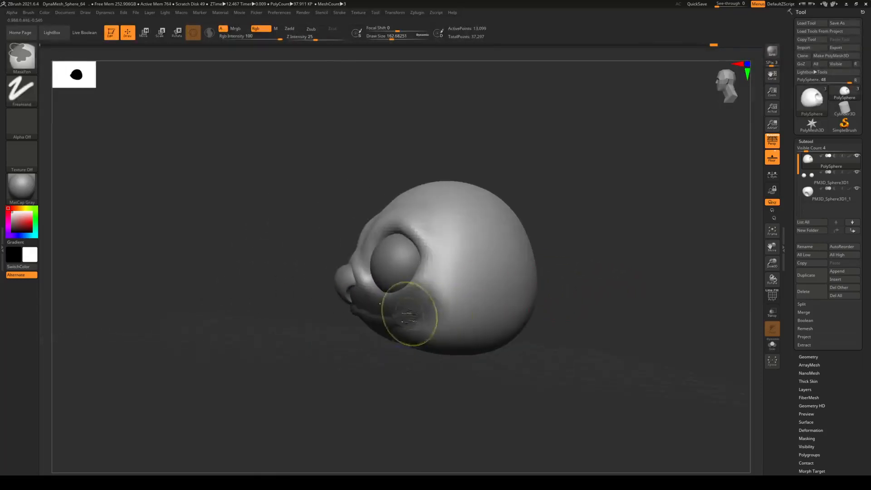
pyautogui.moveTo(422, 311)
pyautogui.keyDown('ctrl'); pyautogui.mouseDown()
pyautogui.moveTo(527, 326)
pyautogui.moveTo(372, 290)
pyautogui.moveTo(385, 277)
pyautogui.moveTo(368, 245)
pyautogui.moveTo(528, 263)
pyautogui.mouseUp(); pyautogui.keyUp('ctrl')
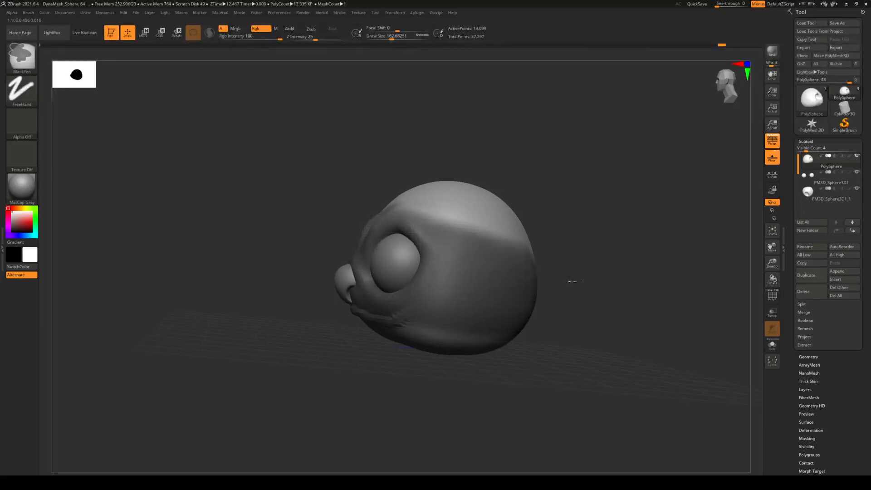
pyautogui.moveTo(639, 316); pyautogui.dragTo(593, 313)
pyautogui.moveTo(543, 324)
pyautogui.keyDown('ctrl'); pyautogui.mouseDown()
pyautogui.moveTo(559, 331)
pyautogui.moveTo(526, 291)
pyautogui.moveTo(630, 272)
pyautogui.moveTo(499, 302)
pyautogui.mouseUp(); pyautogui.keyUp('ctrl')
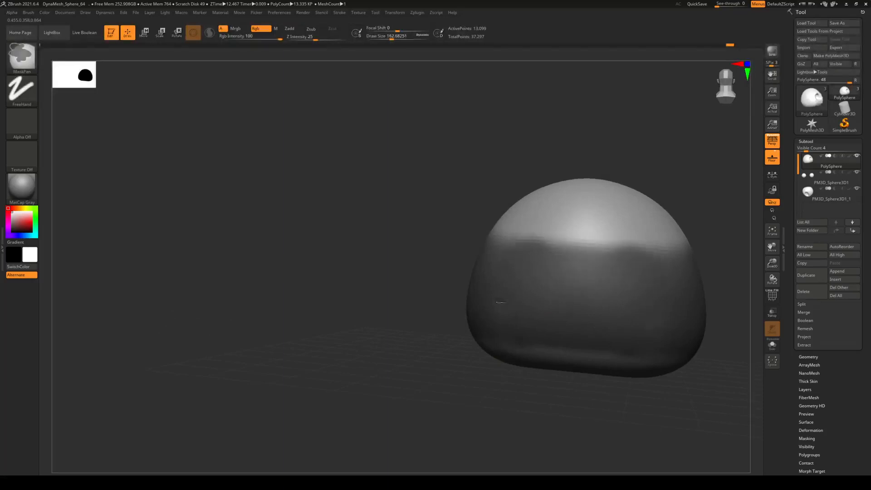
pyautogui.keyDown('ctrl'); pyautogui.moveTo(574, 310); pyautogui.dragTo(504, 241); pyautogui.keyUp('ctrl')
# Step: Push the unmasked area below the mouth ridge inward with Move Topological
pyautogui.moveTo(315, 278)
pyautogui.mouseDown()
pyautogui.moveTo(395, 283)
pyautogui.moveTo(386, 281)
pyautogui.mouseUp()
pyautogui.keyDown('alt'); pyautogui.moveTo(685, 281); pyautogui.dragTo(524, 303); pyautogui.keyUp('alt')
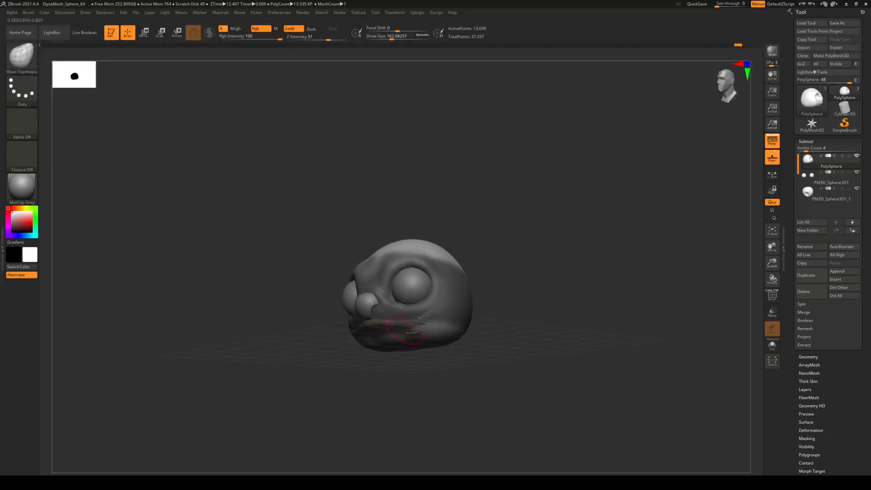
pyautogui.moveTo(505, 310); pyautogui.dragTo(515, 286)
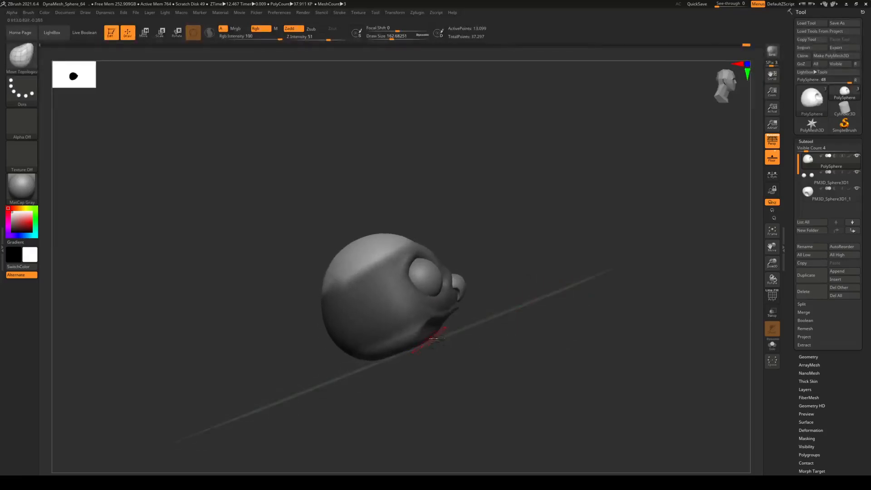
pyautogui.moveTo(434, 335); pyautogui.dragTo(428, 338)
# Step: Enlarge the draw size to about 228 and push the underside of the face further up and back beneath the mouth ridge
pyautogui.press('space')
pyautogui.moveTo(538, 224); pyautogui.dragTo(543, 225)
pyautogui.keyDown('alt'); pyautogui.moveTo(529, 281); pyautogui.dragTo(582, 242); pyautogui.keyUp('alt')
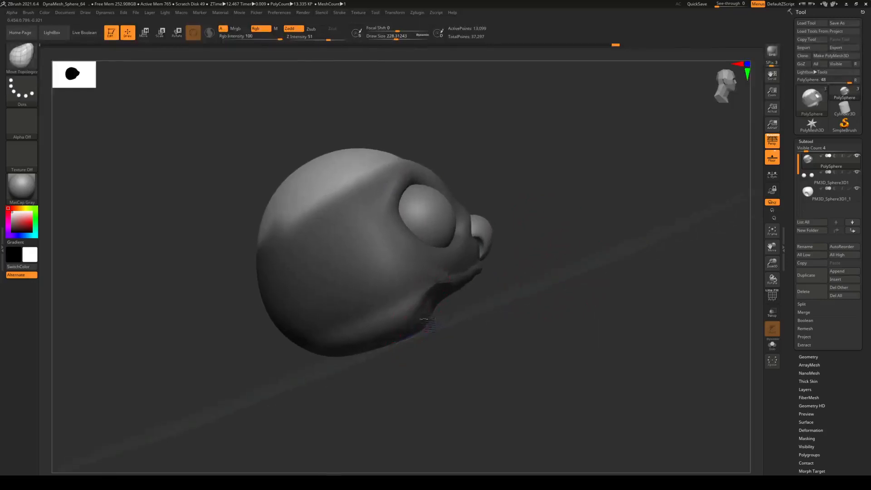
pyautogui.moveTo(415, 319); pyautogui.dragTo(406, 312)
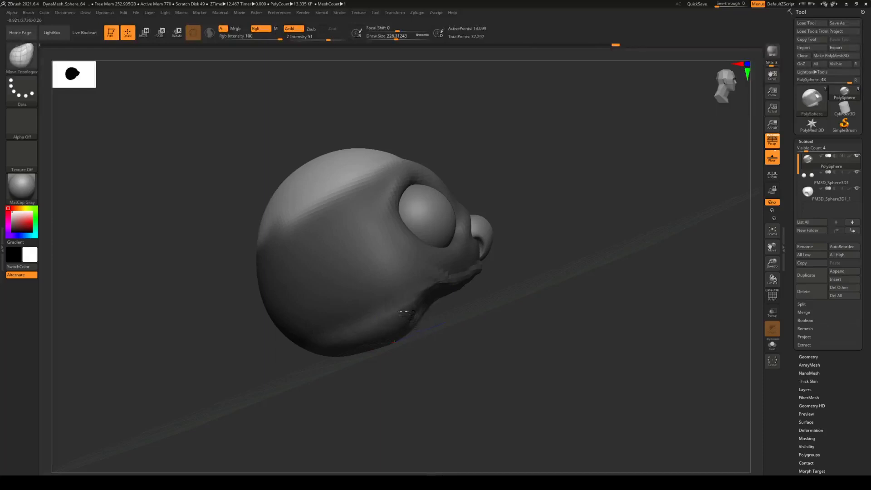
pyautogui.hotkey('ctrl', 'z')
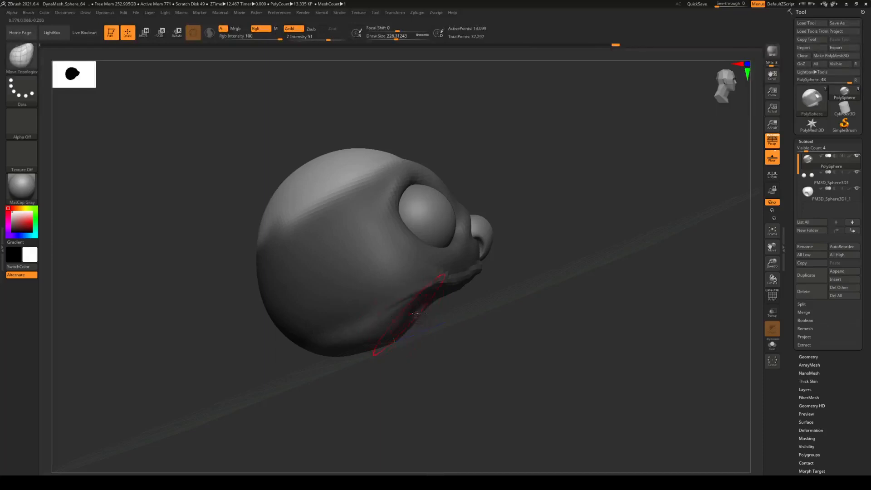
pyautogui.moveTo(466, 313)
pyautogui.mouseDown()
pyautogui.moveTo(345, 309)
pyautogui.moveTo(407, 297)
pyautogui.moveTo(462, 303)
pyautogui.mouseUp()
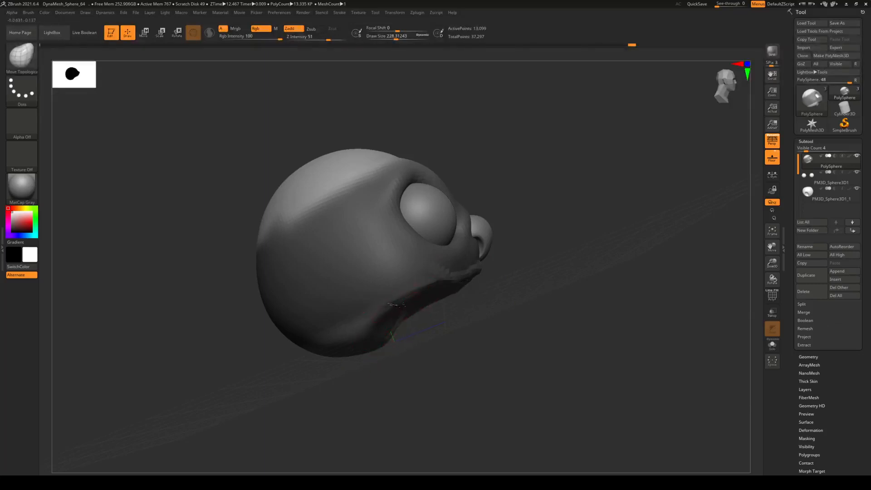
pyautogui.moveTo(447, 306)
pyautogui.mouseDown()
pyautogui.moveTo(350, 304)
pyautogui.moveTo(504, 283)
pyautogui.moveTo(443, 320)
pyautogui.moveTo(509, 296)
pyautogui.moveTo(506, 268)
pyautogui.moveTo(430, 276)
pyautogui.moveTo(424, 261)
pyautogui.moveTo(421, 270)
pyautogui.mouseUp()
# Step: Clear the mask from the head and remesh it with DynaMesh
pyautogui.moveTo(508, 252); pyautogui.dragTo(618, 242)
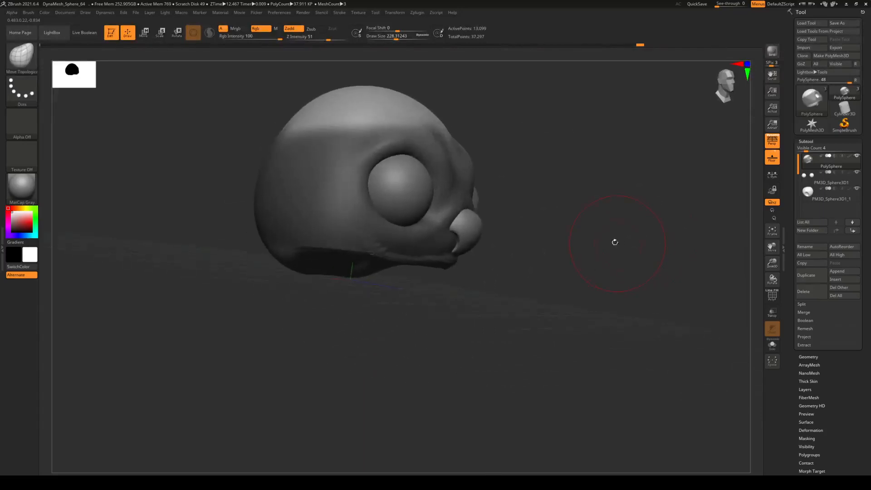
pyautogui.press('ctrl')
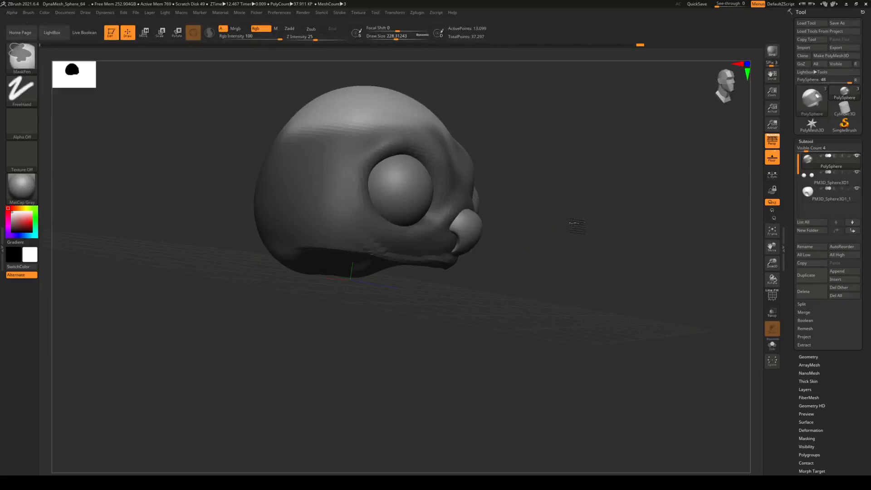
pyautogui.moveTo(572, 223)
pyautogui.keyDown('ctrl'); pyautogui.mouseDown()
pyautogui.moveTo(636, 251)
pyautogui.moveTo(661, 277)
pyautogui.mouseUp(); pyautogui.keyUp('ctrl')
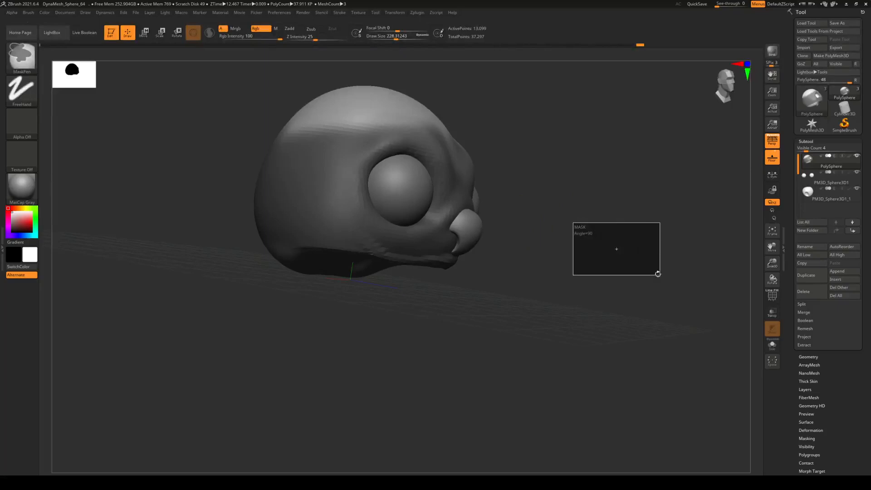
pyautogui.moveTo(585, 270); pyautogui.dragTo(501, 299)
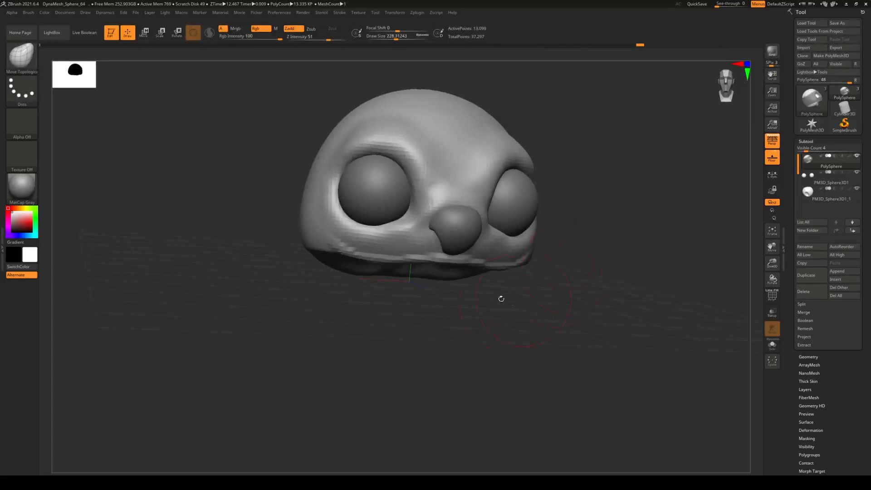
pyautogui.moveTo(614, 266); pyautogui.dragTo(641, 272)
pyautogui.keyDown('ctrl'); pyautogui.moveTo(574, 206); pyautogui.dragTo(636, 288); pyautogui.keyUp('ctrl')
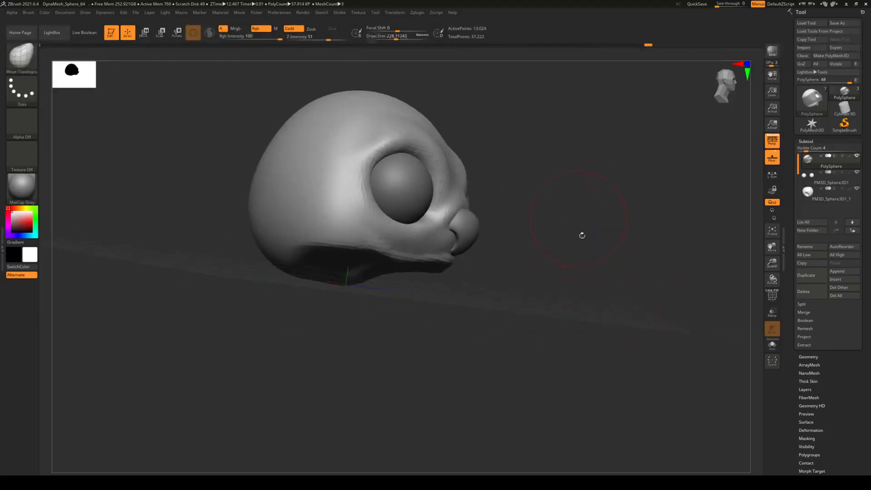
# Step: Reduce the draw size to about 90 and smooth the upper-mouth edge from beneath the nose back along the lower cheek
pyautogui.press('space')
pyautogui.click(582, 236)
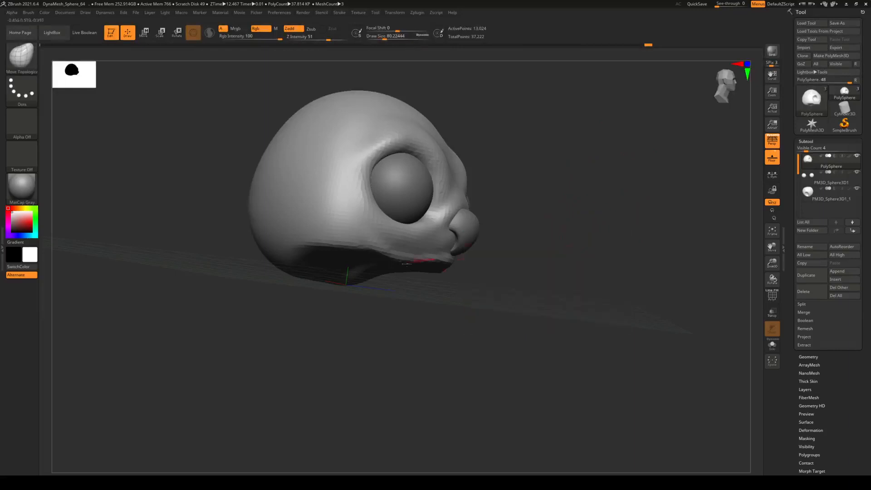
pyautogui.press('shift')
pyautogui.moveTo(420, 254)
pyautogui.keyDown('shift'); pyautogui.mouseDown()
pyautogui.moveTo(412, 259)
pyautogui.moveTo(456, 261)
pyautogui.mouseUp(); pyautogui.keyUp('shift')
pyautogui.moveTo(571, 268); pyautogui.dragTo(373, 240)
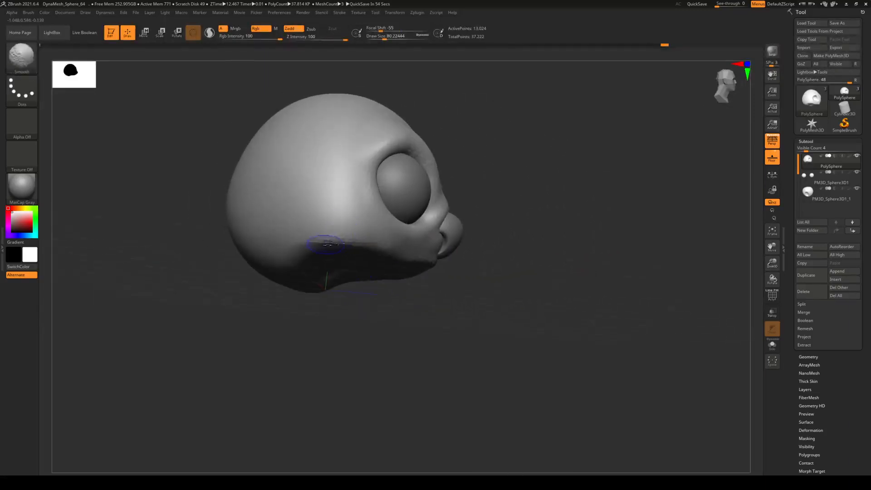
pyautogui.moveTo(663, 254)
pyautogui.mouseDown()
pyautogui.moveTo(568, 231)
pyautogui.moveTo(618, 245)
pyautogui.moveTo(580, 243)
pyautogui.mouseUp()
pyautogui.moveTo(636, 240)
pyautogui.keyDown('alt'); pyautogui.mouseDown()
pyautogui.moveTo(481, 237)
pyautogui.moveTo(544, 226)
pyautogui.mouseUp(); pyautogui.keyUp('alt')
pyautogui.keyDown('alt'); pyautogui.moveTo(583, 182); pyautogui.dragTo(537, 241); pyautogui.keyUp('alt')
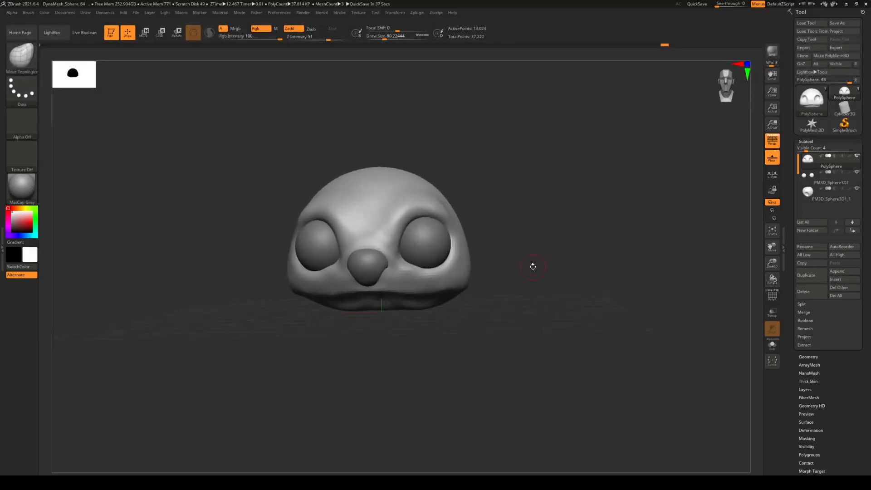